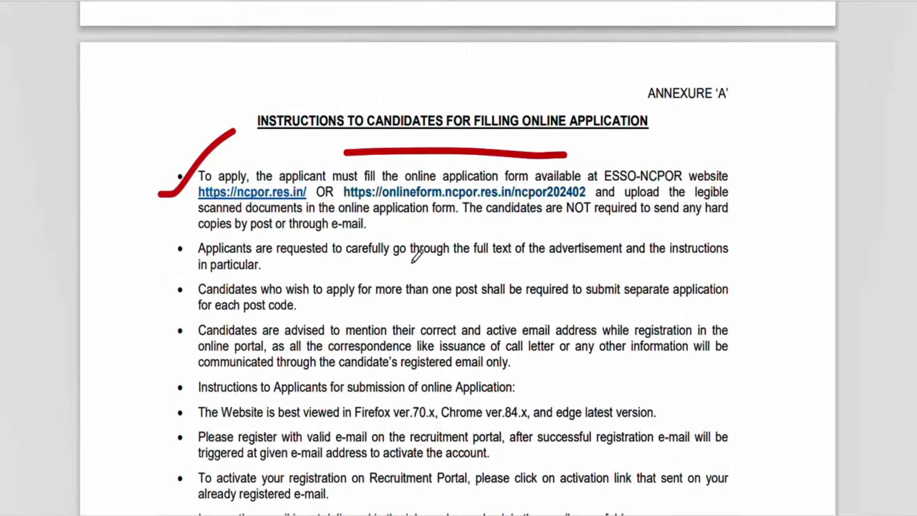
Step: Mark the instructions in red: underline "to carefully go through the" and "25KB to 300KB", and tick both ends of the photograph and signature rule
{"action": "left_click_drag", "start_coordinate": [327, 263], "coordinate": [478, 263]}
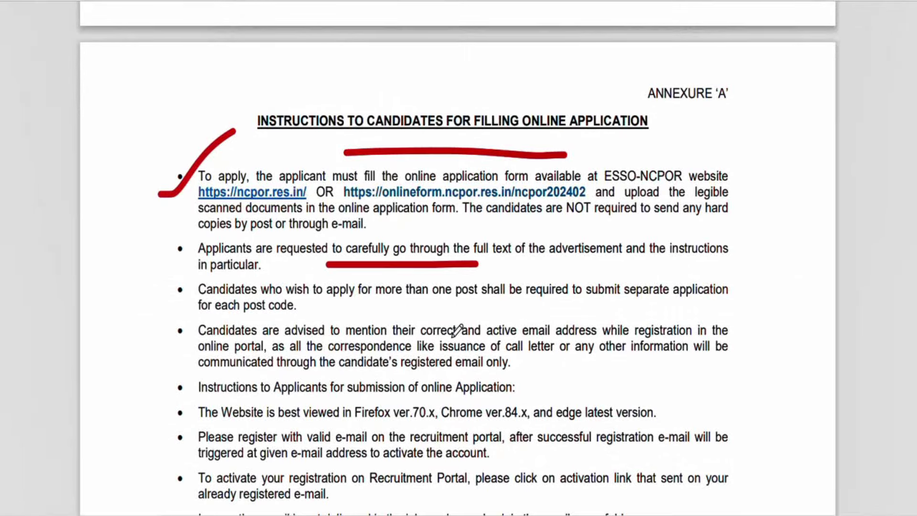
{"action": "scroll", "coordinate": [456, 330], "scroll_direction": "down", "scroll_amount": 7}
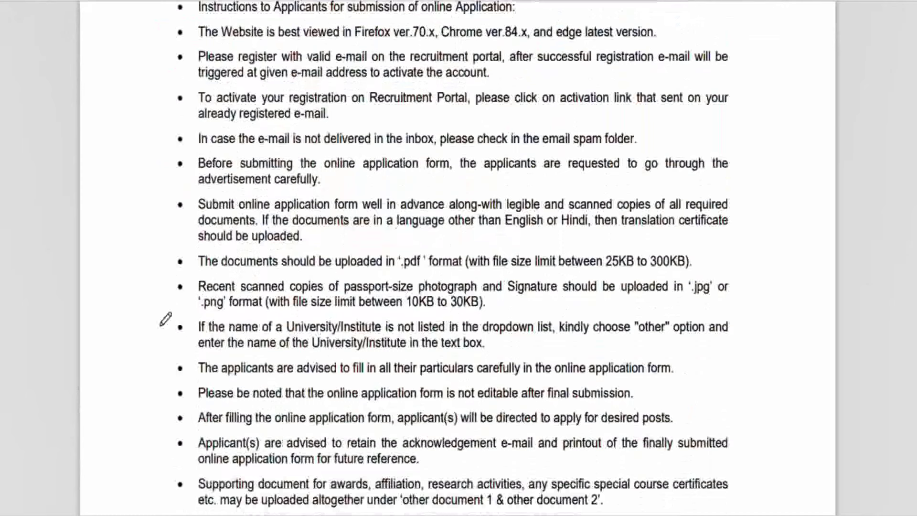
{"action": "left_click_drag", "start_coordinate": [160, 301], "coordinate": [241, 270]}
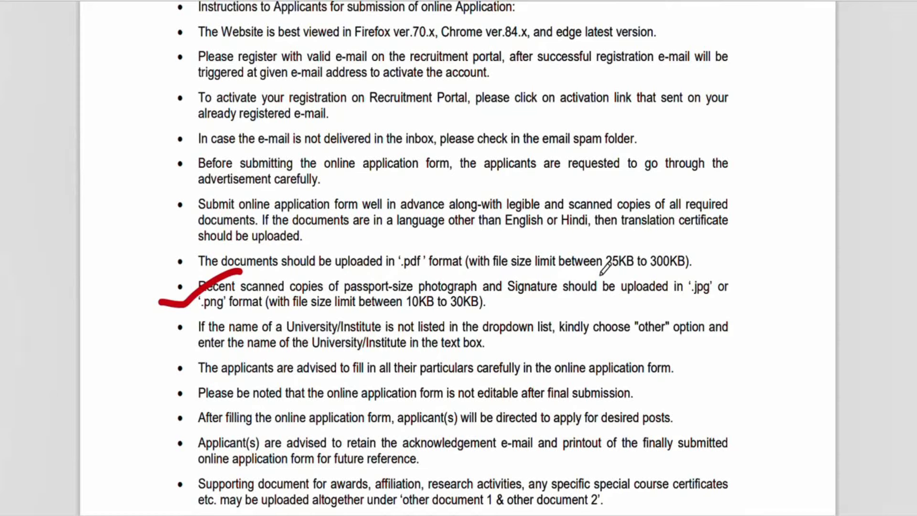
{"action": "left_click_drag", "start_coordinate": [593, 273], "coordinate": [685, 274]}
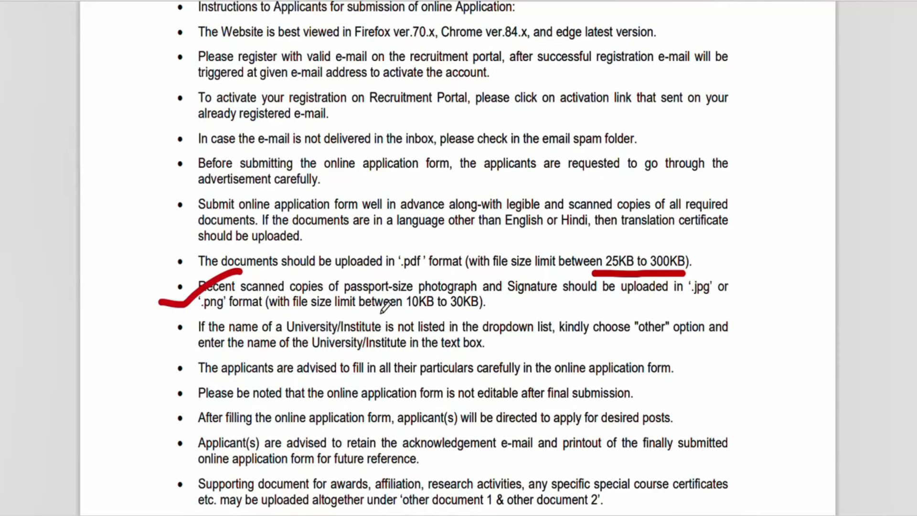
{"action": "left_click_drag", "start_coordinate": [494, 309], "coordinate": [559, 294]}
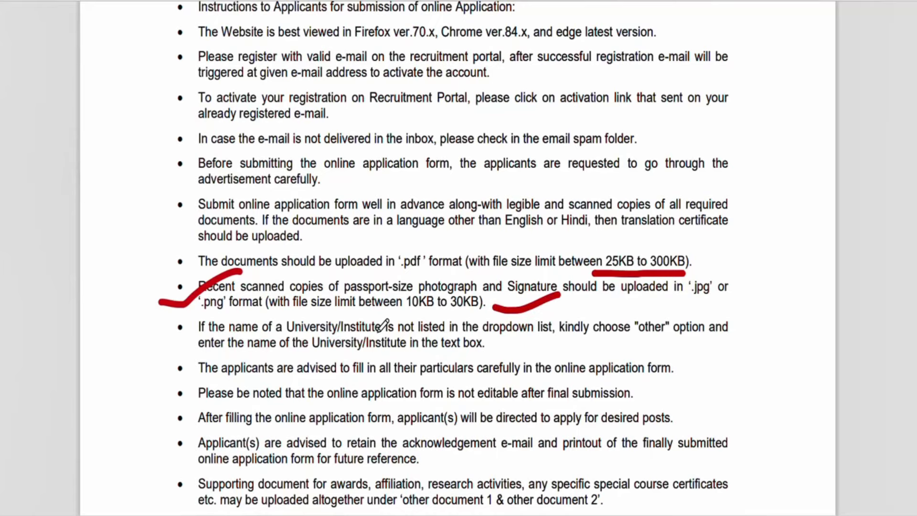
Step: Underline the acknowledgement printout instruction and the submission deadline on page 4, and underline and tick the recruitment contact e-mail
{"action": "scroll", "coordinate": [384, 327], "scroll_direction": "down", "scroll_amount": 5}
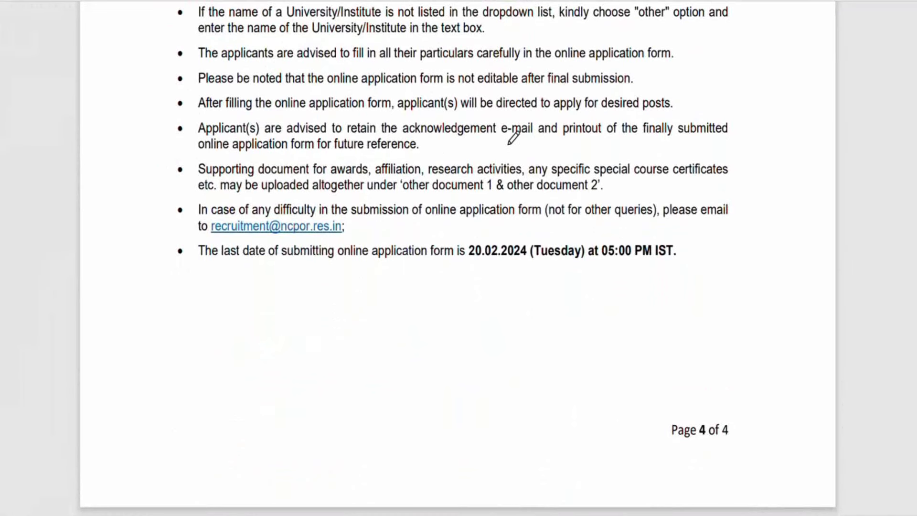
{"action": "left_click_drag", "start_coordinate": [480, 147], "coordinate": [738, 149]}
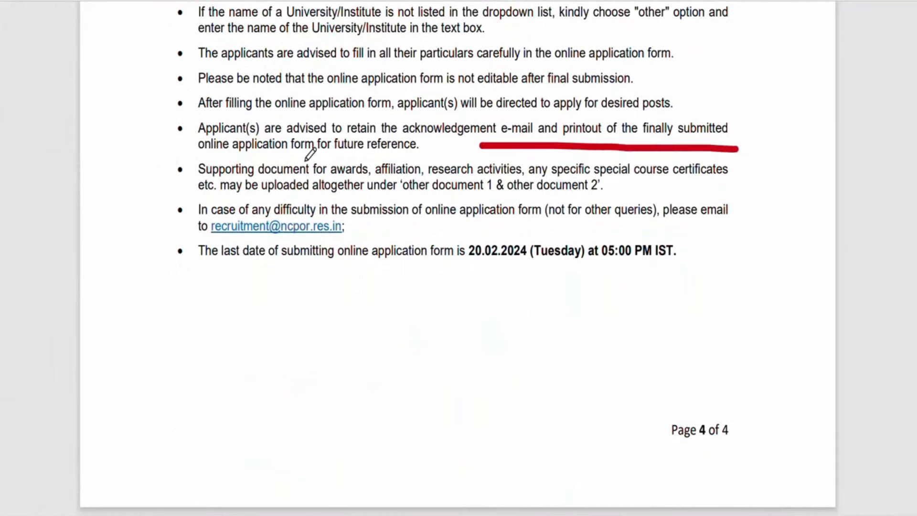
{"action": "left_click_drag", "start_coordinate": [201, 162], "coordinate": [435, 163]}
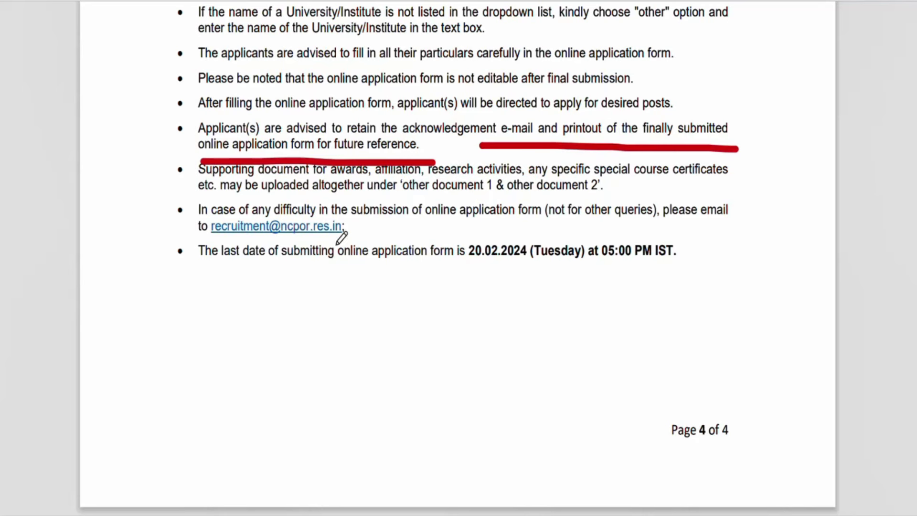
{"action": "left_click_drag", "start_coordinate": [355, 231], "coordinate": [425, 210]}
{"action": "left_click_drag", "start_coordinate": [205, 240], "coordinate": [336, 236]}
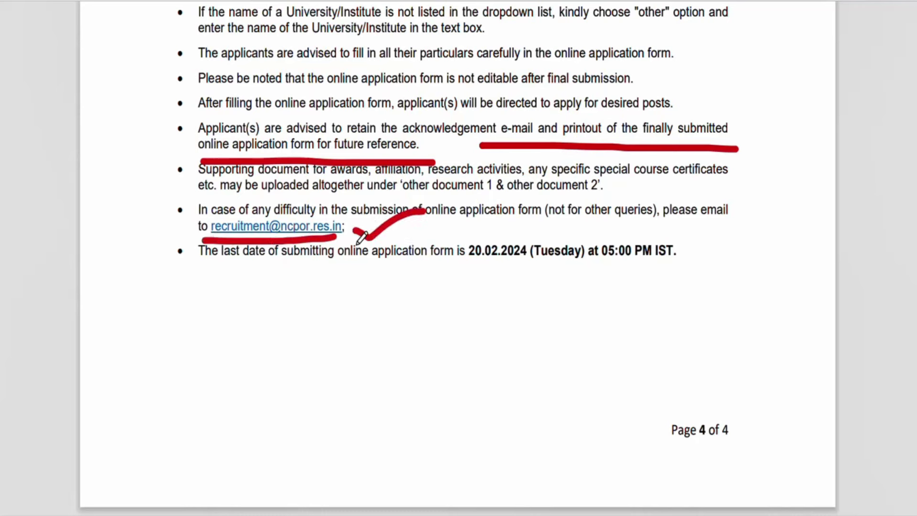
{"action": "left_click_drag", "start_coordinate": [385, 283], "coordinate": [703, 281]}
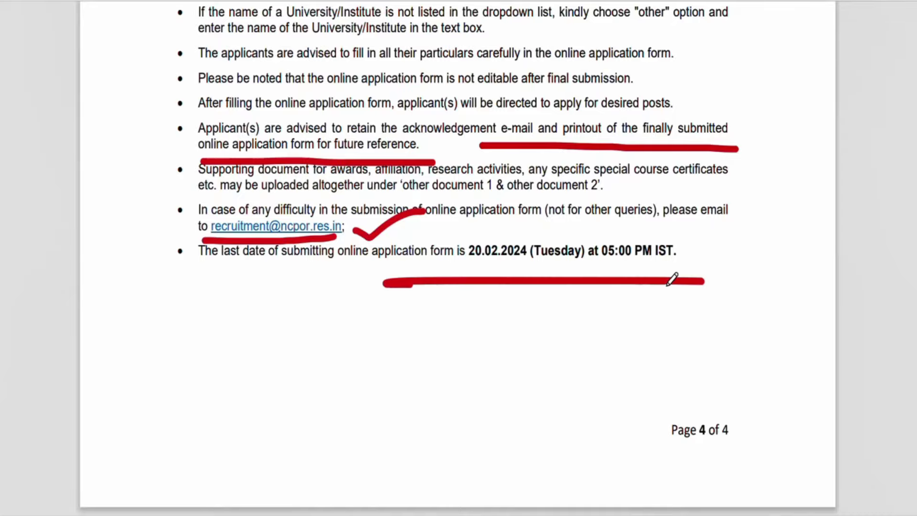
Step: Leave the advertisement for the NCPOR recruitment login page and read its instructions for filling in the online application form
{"action": "scroll", "coordinate": [464, 415], "scroll_direction": "up", "scroll_amount": 20}
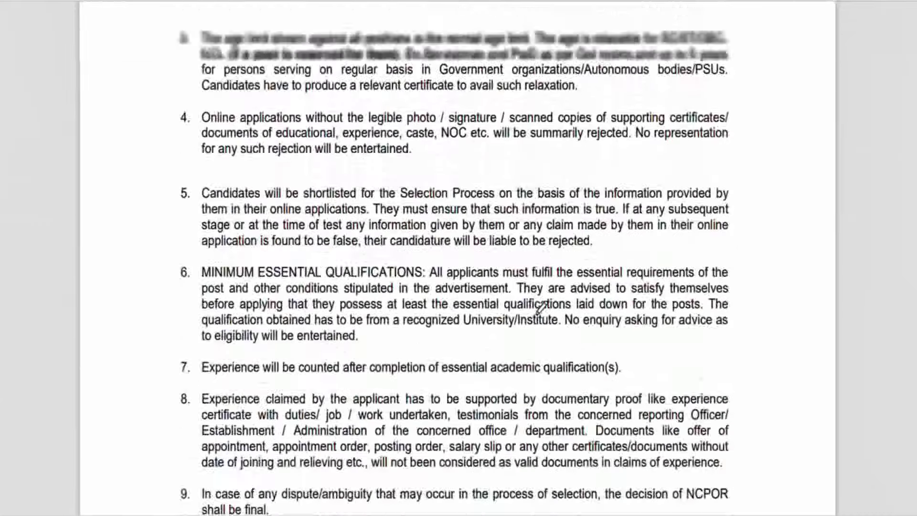
{"action": "scroll", "coordinate": [542, 308], "scroll_direction": "up", "scroll_amount": 10}
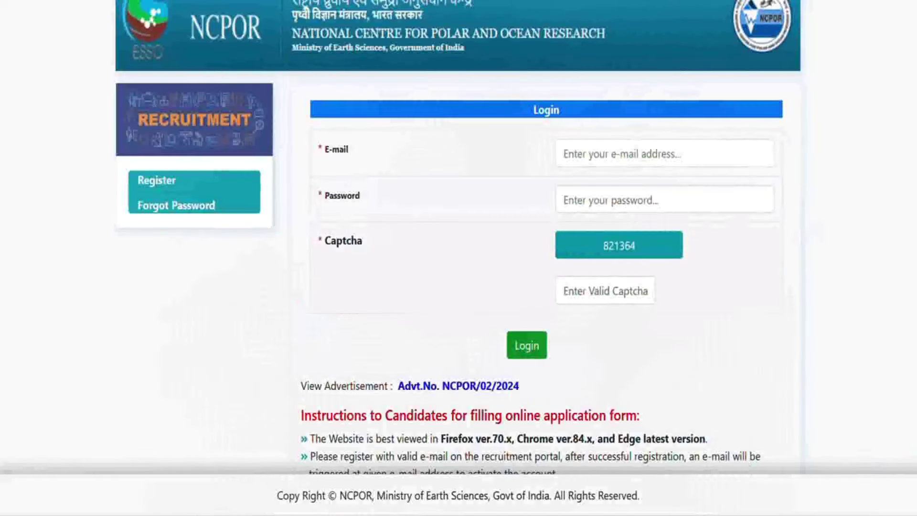
{"action": "scroll", "coordinate": [542, 258], "scroll_direction": "down", "scroll_amount": 5}
{"action": "scroll", "coordinate": [542, 257], "scroll_direction": "down", "scroll_amount": 3}
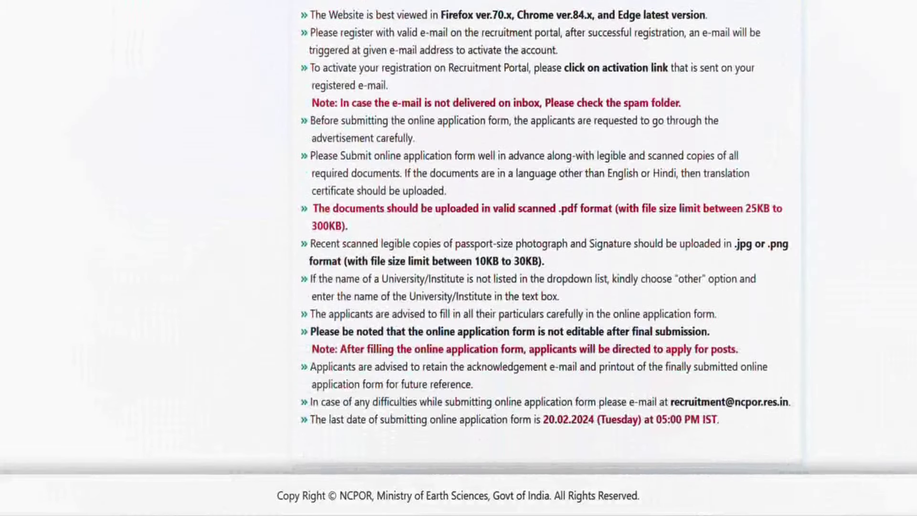
{"action": "scroll", "coordinate": [542, 258], "scroll_direction": "up", "scroll_amount": 8}
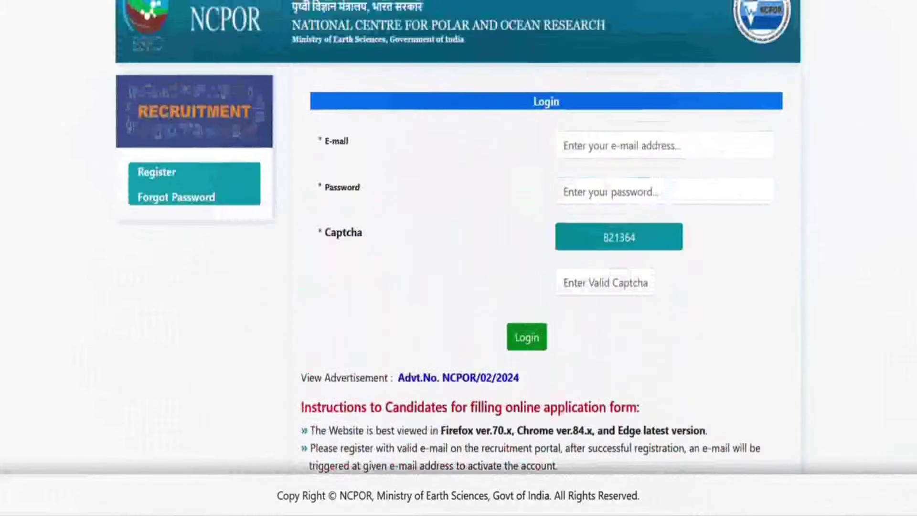
{"action": "scroll", "coordinate": [542, 257], "scroll_direction": "down", "scroll_amount": 3}
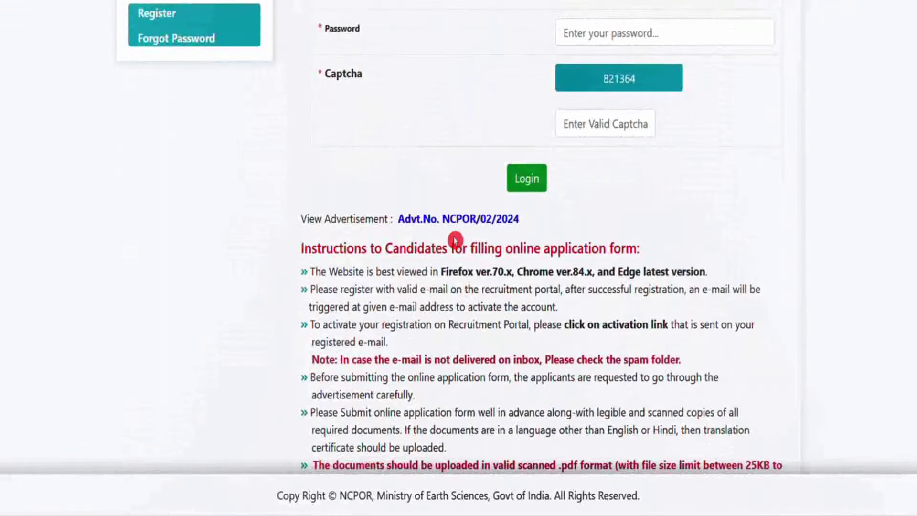
{"action": "scroll", "coordinate": [515, 167], "scroll_direction": "down", "scroll_amount": 3}
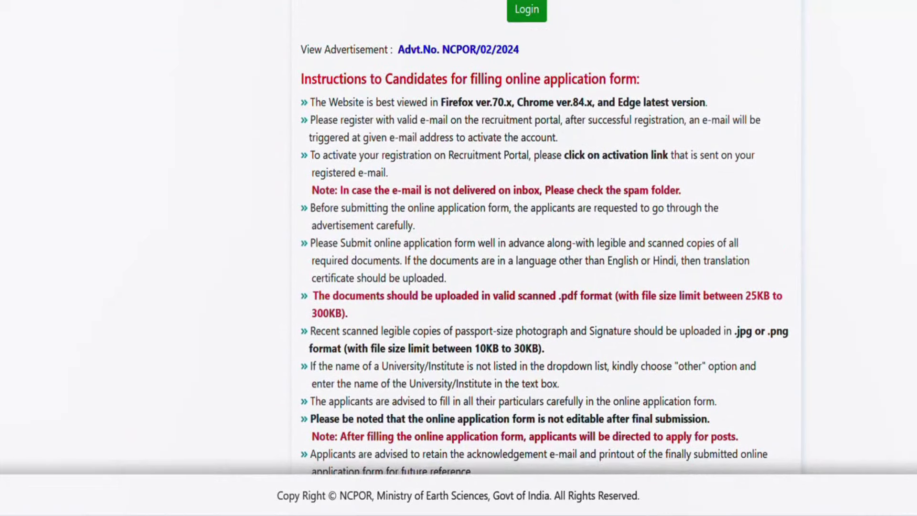
{"action": "scroll", "coordinate": [487, 238], "scroll_direction": "down", "scroll_amount": 2}
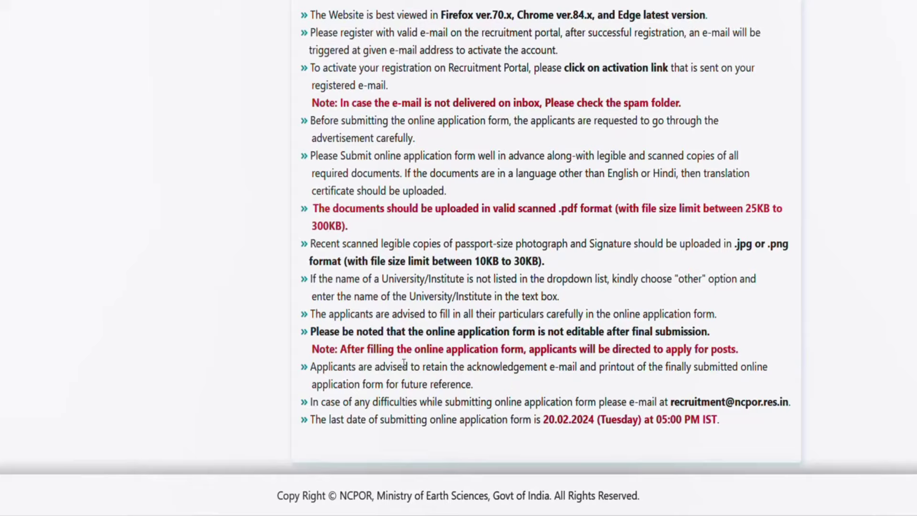
{"action": "scroll", "coordinate": [548, 237], "scroll_direction": "up", "scroll_amount": 9}
{"action": "double_click", "coordinate": [584, 343]}
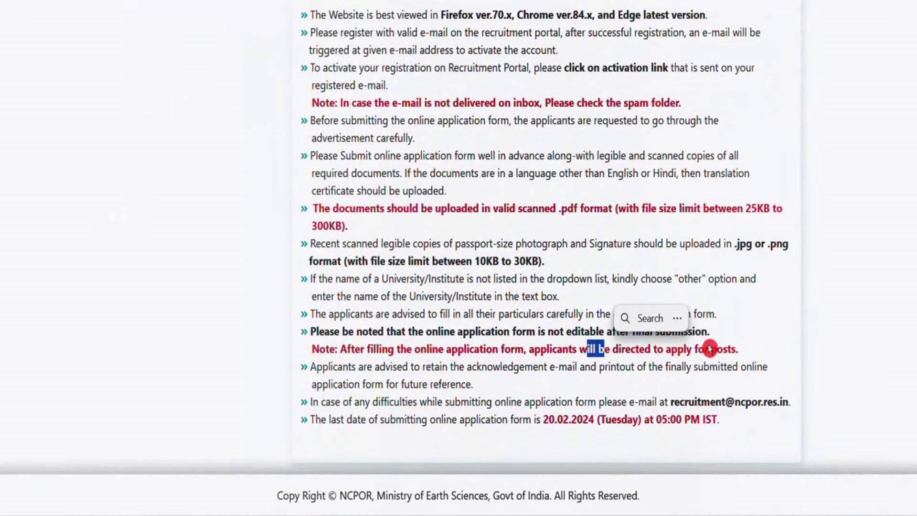
{"action": "left_click", "coordinate": [736, 334]}
{"action": "scroll", "coordinate": [736, 334], "scroll_direction": "up", "scroll_amount": 9}
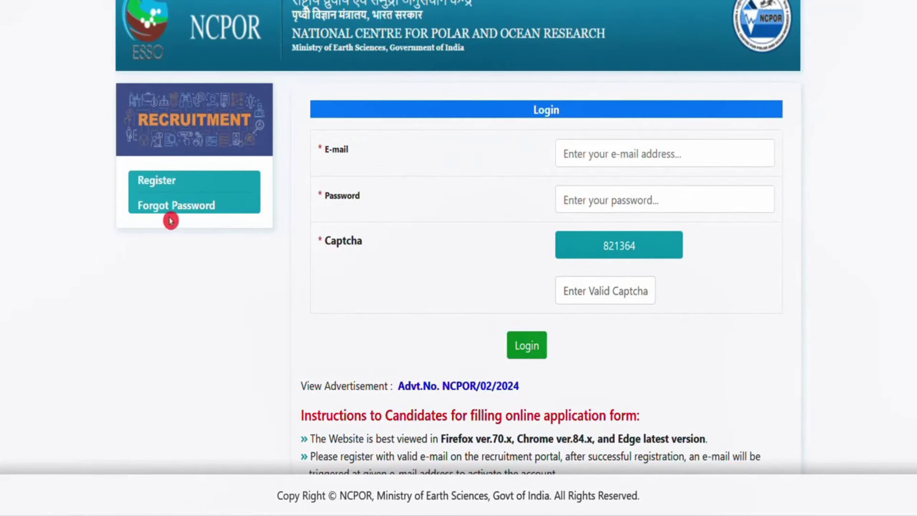
Step: Open the new candidate registration form and set the title to Ms
{"action": "left_click", "coordinate": [171, 191]}
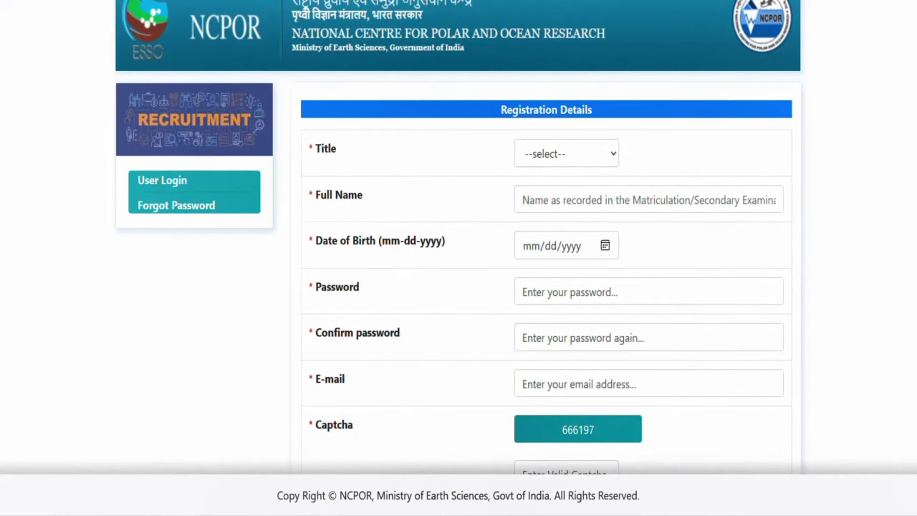
{"action": "scroll", "coordinate": [213, 199], "scroll_direction": "down", "scroll_amount": 2}
{"action": "scroll", "coordinate": [454, 239], "scroll_direction": "down", "scroll_amount": 1}
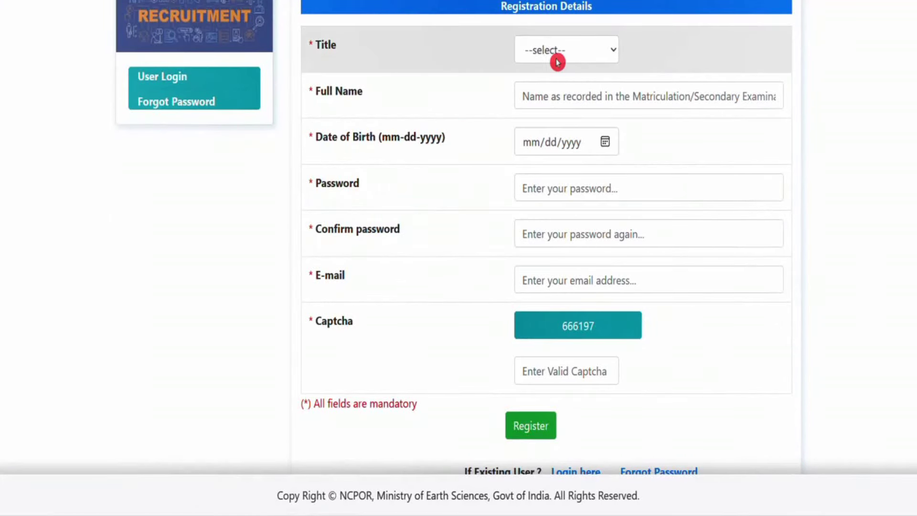
{"action": "left_click", "coordinate": [581, 60]}
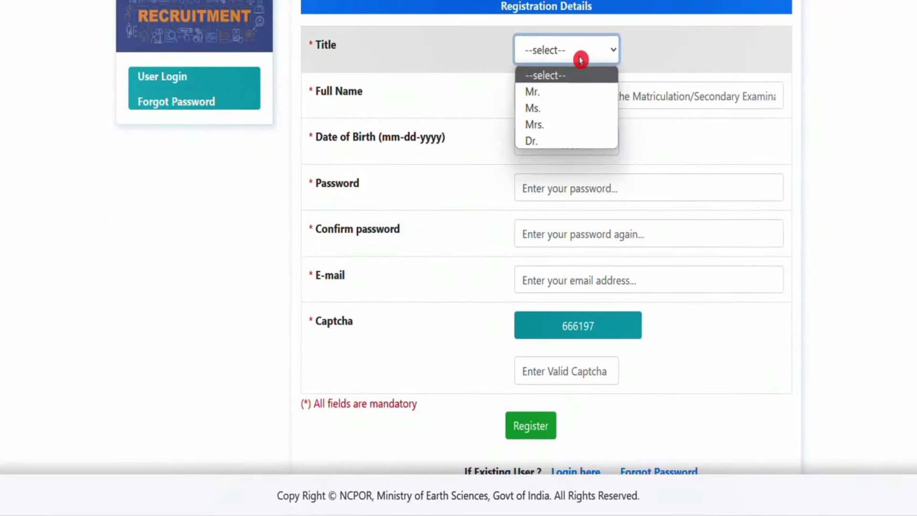
{"action": "left_click", "coordinate": [572, 108]}
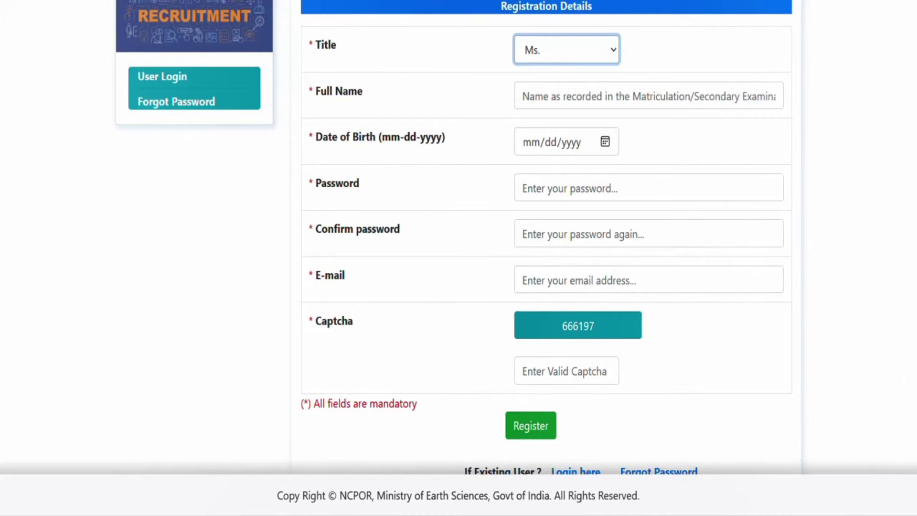
{"action": "scroll", "coordinate": [907, 393], "scroll_direction": "up", "scroll_amount": 1}
{"action": "scroll", "coordinate": [908, 393], "scroll_direction": "down", "scroll_amount": 1}
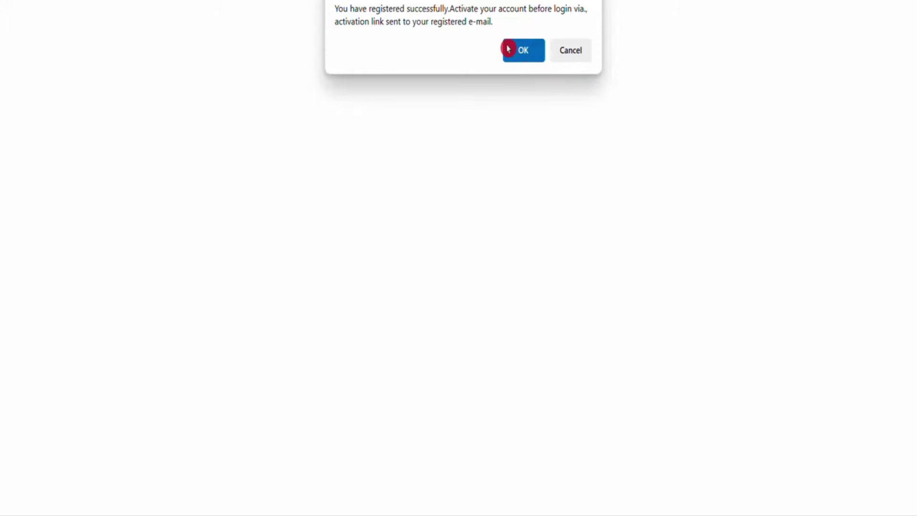
Step: Acknowledge the registration and account activation messages and dismiss the browser's password-saving prompt
{"action": "left_click", "coordinate": [523, 51]}
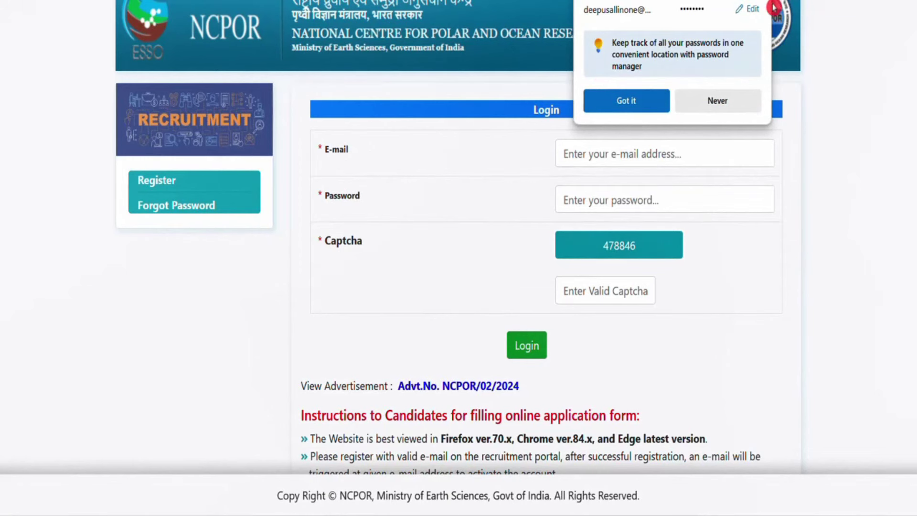
{"action": "left_click", "coordinate": [644, 111]}
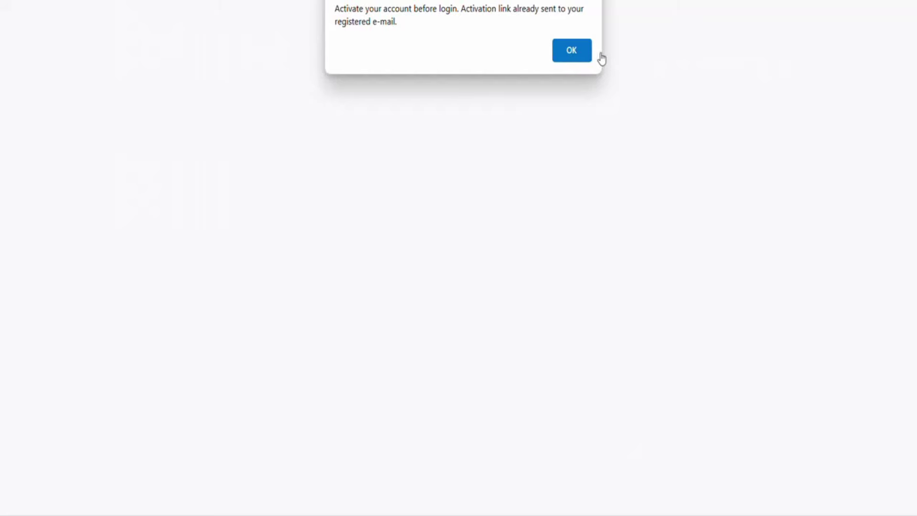
{"action": "left_click", "coordinate": [572, 50]}
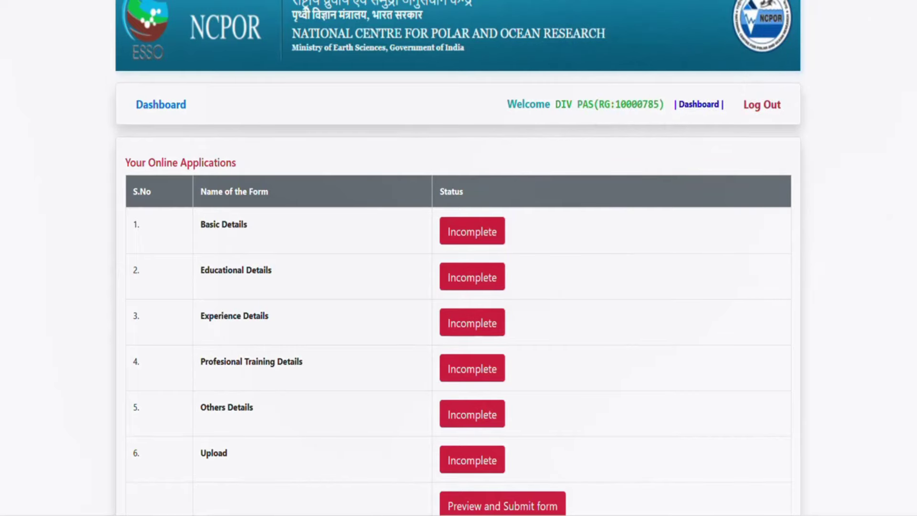
Step: Review the dashboard's list of application form sections, their statuses and the applied-posts table
{"action": "scroll", "coordinate": [458, 258], "scroll_direction": "down", "scroll_amount": 1}
{"action": "scroll", "coordinate": [459, 257], "scroll_direction": "down", "scroll_amount": 1}
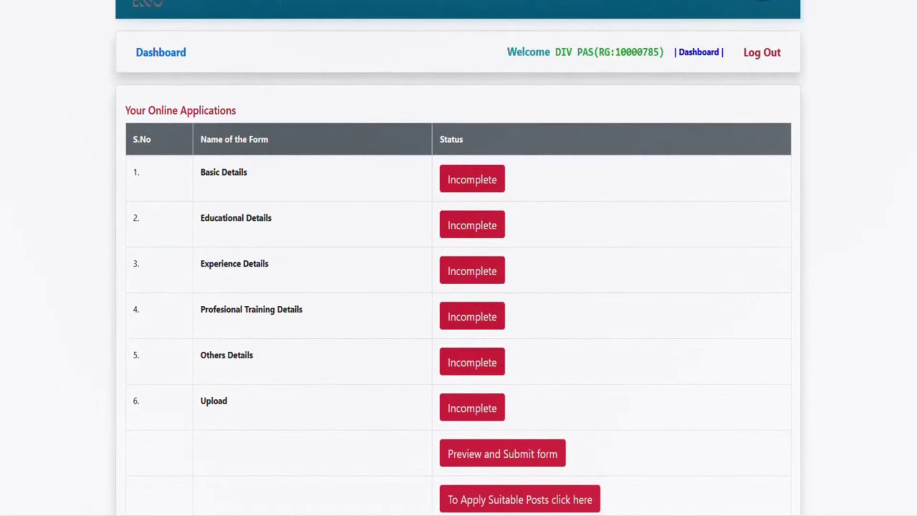
{"action": "scroll", "coordinate": [458, 258], "scroll_direction": "down", "scroll_amount": 2}
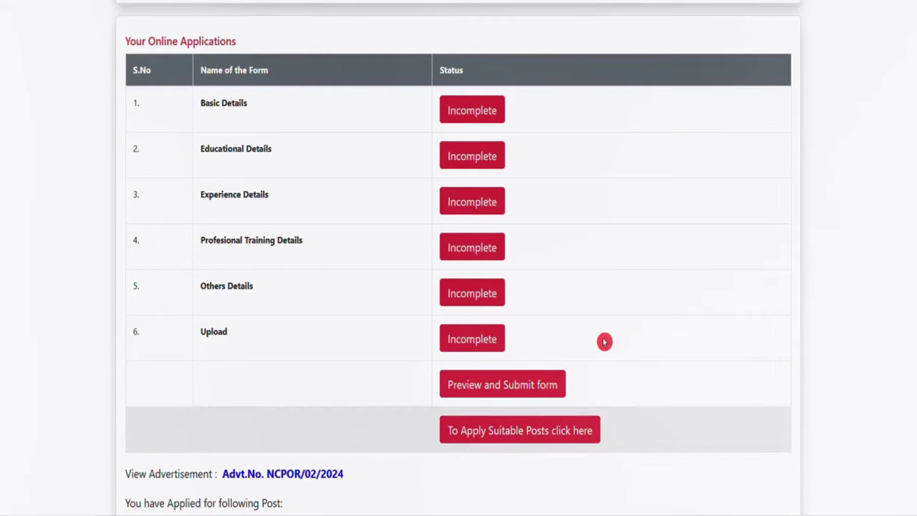
{"action": "scroll", "coordinate": [604, 342], "scroll_direction": "down", "scroll_amount": 2}
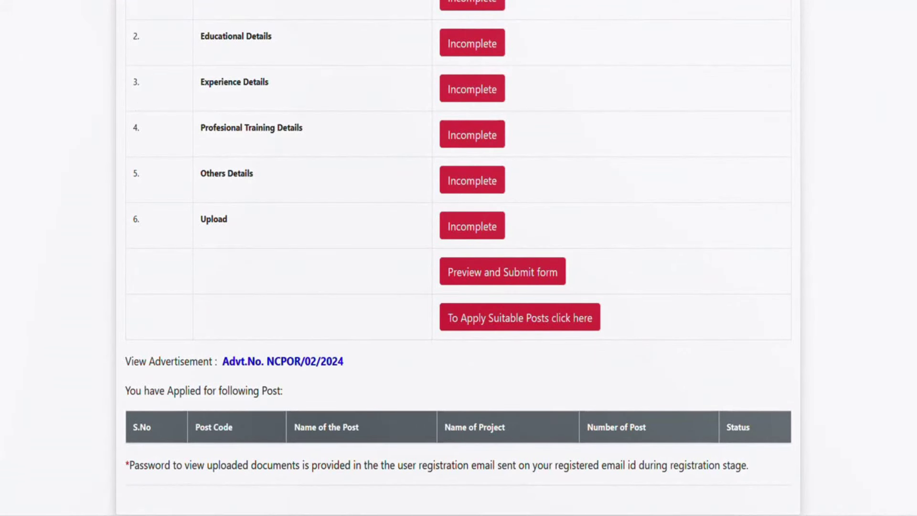
{"action": "scroll", "coordinate": [458, 258], "scroll_direction": "up", "scroll_amount": 3}
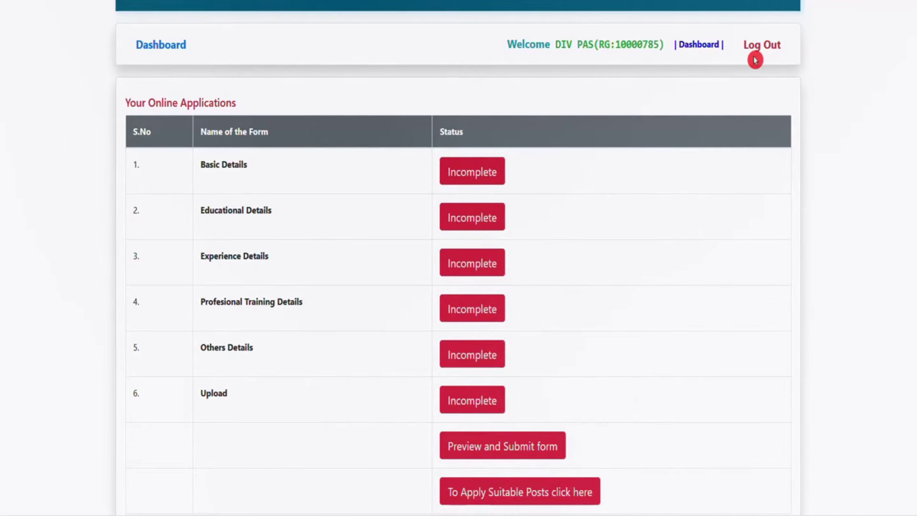
{"action": "scroll", "coordinate": [459, 258], "scroll_direction": "down", "scroll_amount": 3}
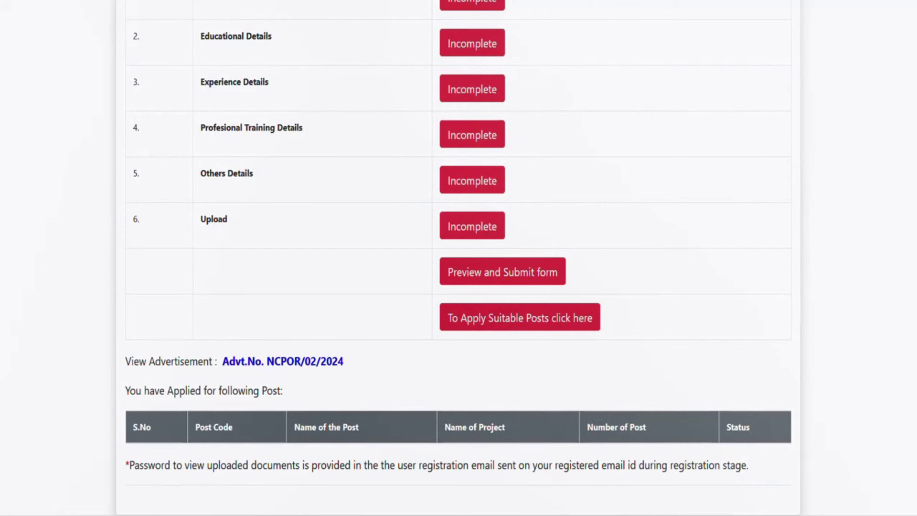
Step: Try to apply for suitable posts from the dashboard, dismiss the alert and open the Basic Details form
{"action": "left_click", "coordinate": [529, 317]}
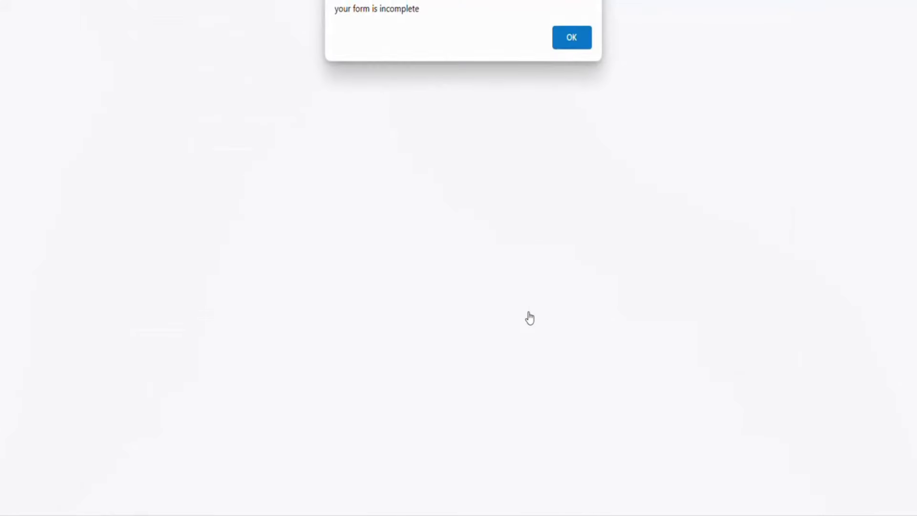
{"action": "left_click", "coordinate": [573, 48]}
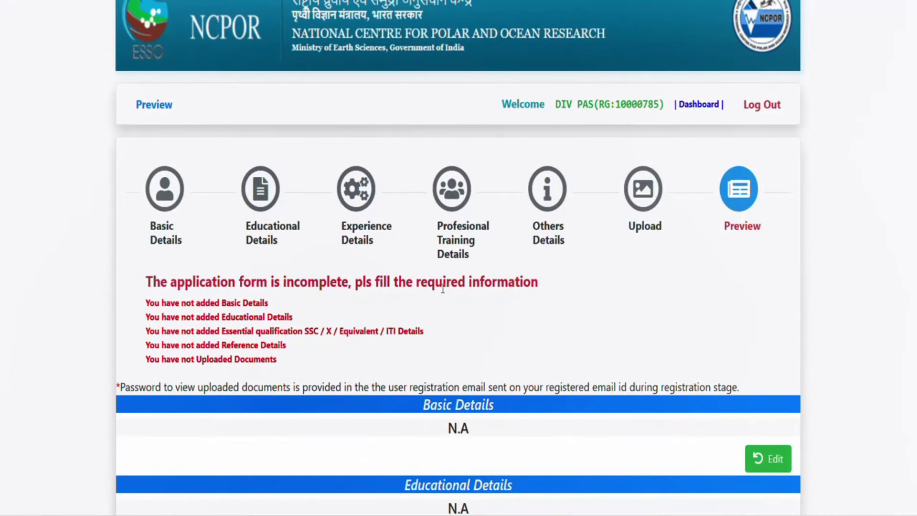
{"action": "left_click", "coordinate": [172, 189]}
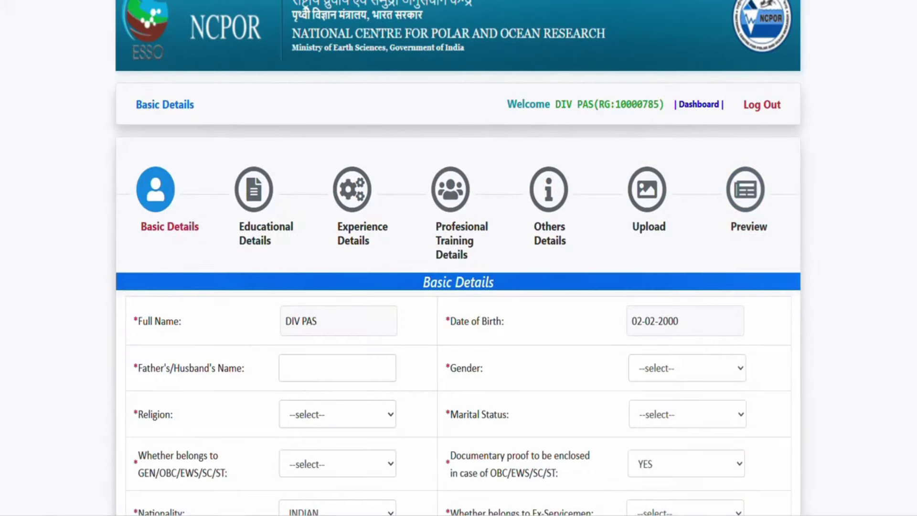
Step: Set the religion to HINDU, the gender to Female and the marital status to SINGLE in the Basic Details form
{"action": "scroll", "coordinate": [458, 258], "scroll_direction": "down", "scroll_amount": 5}
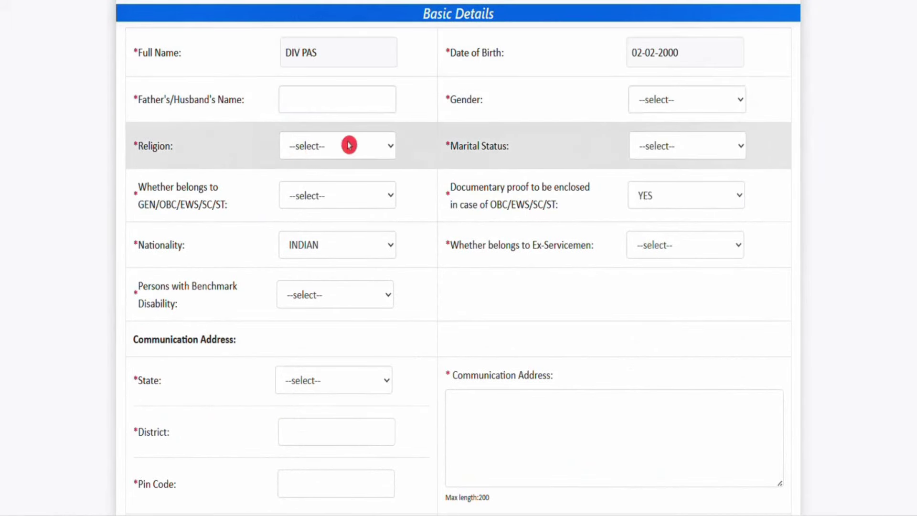
{"action": "left_click", "coordinate": [309, 155]}
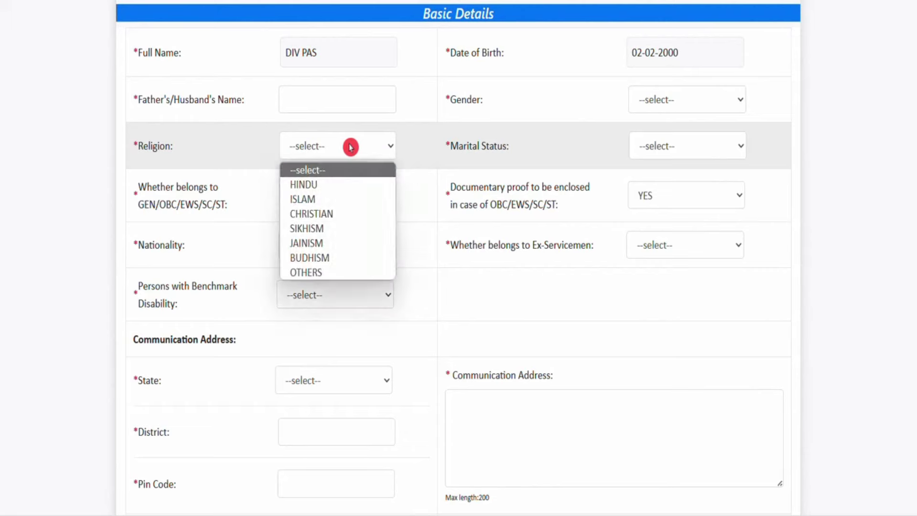
{"action": "left_click", "coordinate": [340, 186]}
{"action": "left_click", "coordinate": [658, 109]}
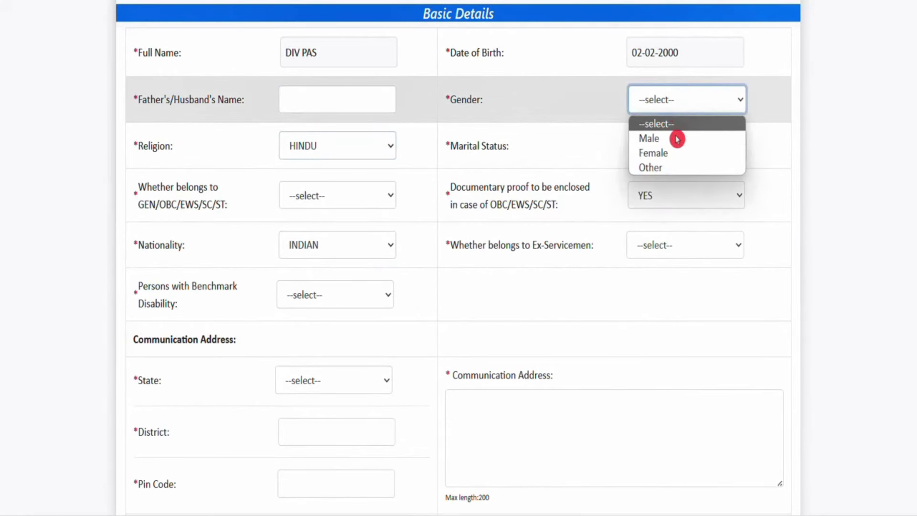
{"action": "left_click", "coordinate": [674, 153]}
{"action": "left_click", "coordinate": [652, 151]}
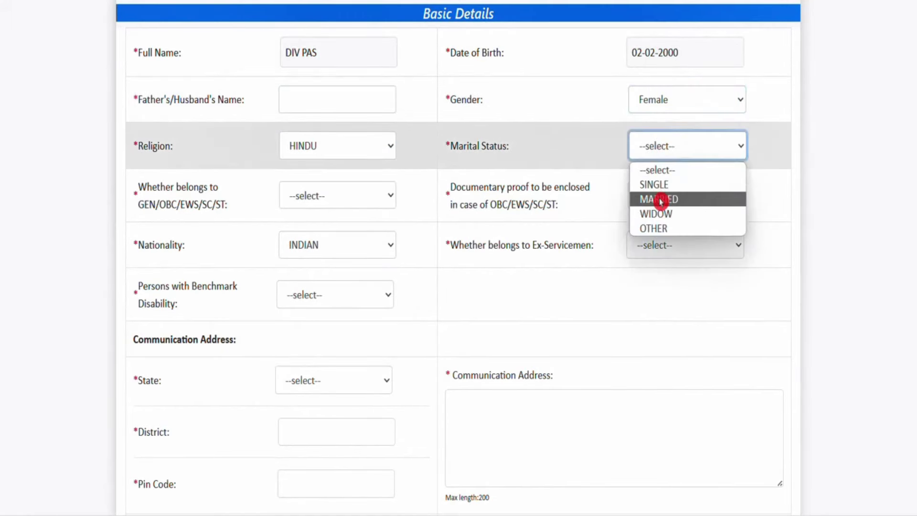
{"action": "left_click", "coordinate": [668, 200]}
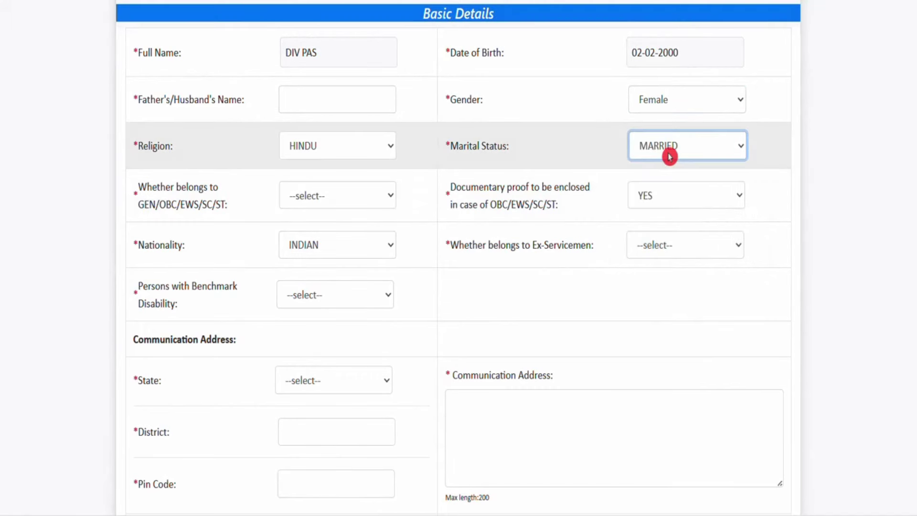
{"action": "left_click", "coordinate": [668, 152]}
{"action": "left_click", "coordinate": [681, 184]}
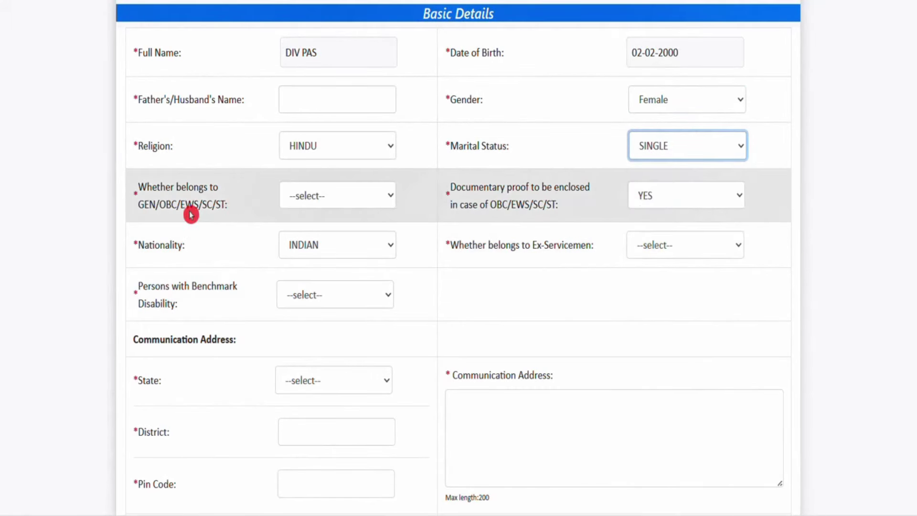
Step: Set the category to GEN, the nationality to INDIAN, and both ex-servicemen and benchmark disability to NO
{"action": "left_click", "coordinate": [340, 199]}
{"action": "left_click", "coordinate": [330, 235]}
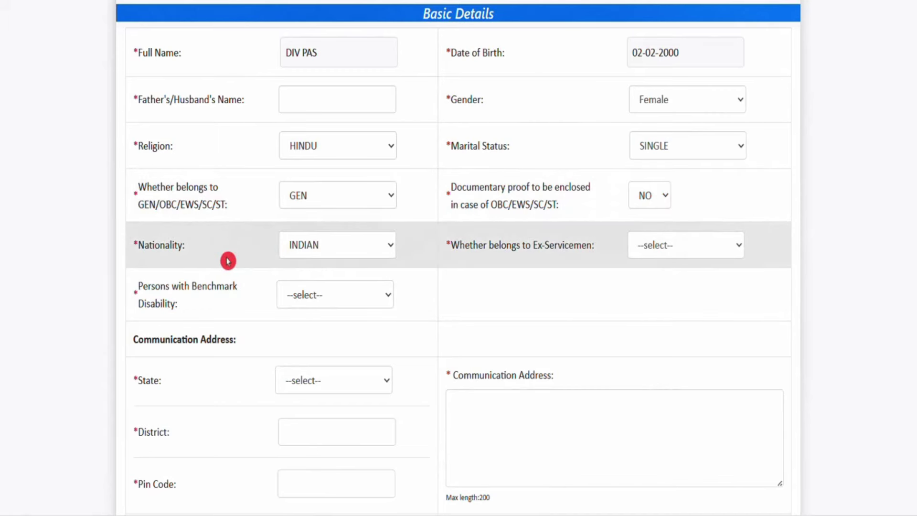
{"action": "left_click", "coordinate": [354, 258]}
{"action": "left_click", "coordinate": [360, 284]}
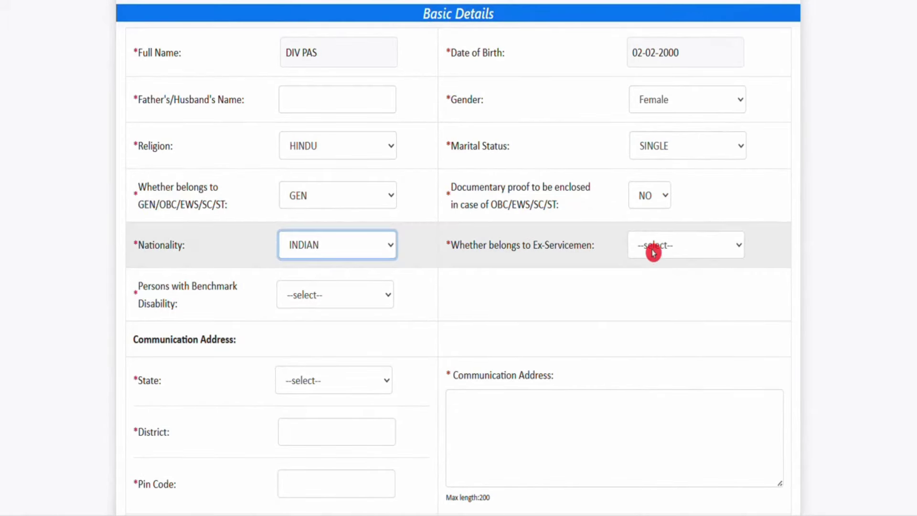
{"action": "left_click", "coordinate": [654, 253]}
{"action": "left_click", "coordinate": [655, 299]}
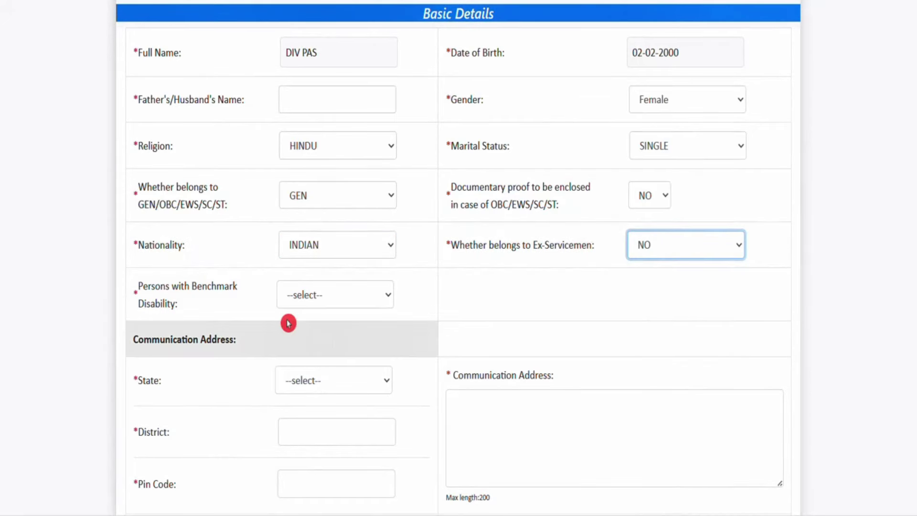
{"action": "left_click", "coordinate": [340, 297]}
{"action": "left_click", "coordinate": [327, 351]}
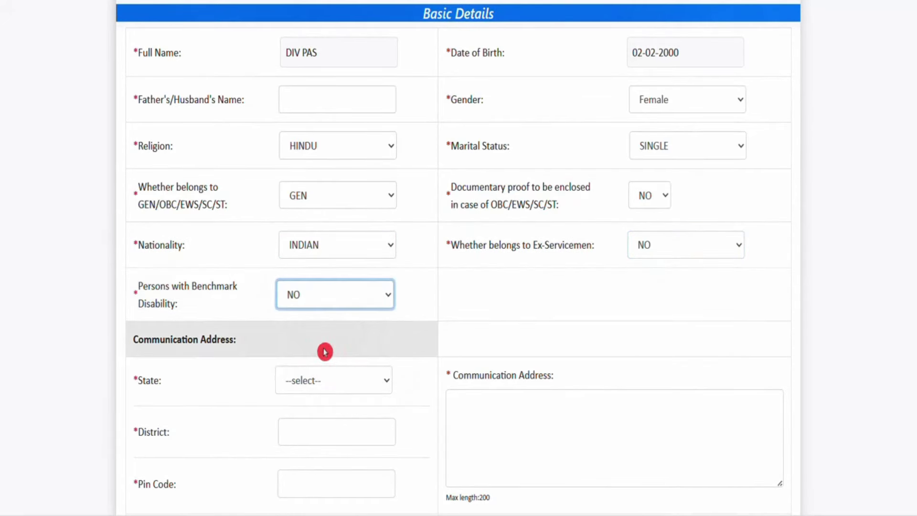
Step: Go through the communication address, permanent address and contact fields, save the Basic Details and accept the confirmation
{"action": "scroll", "coordinate": [892, 281], "scroll_direction": "down", "scroll_amount": 5}
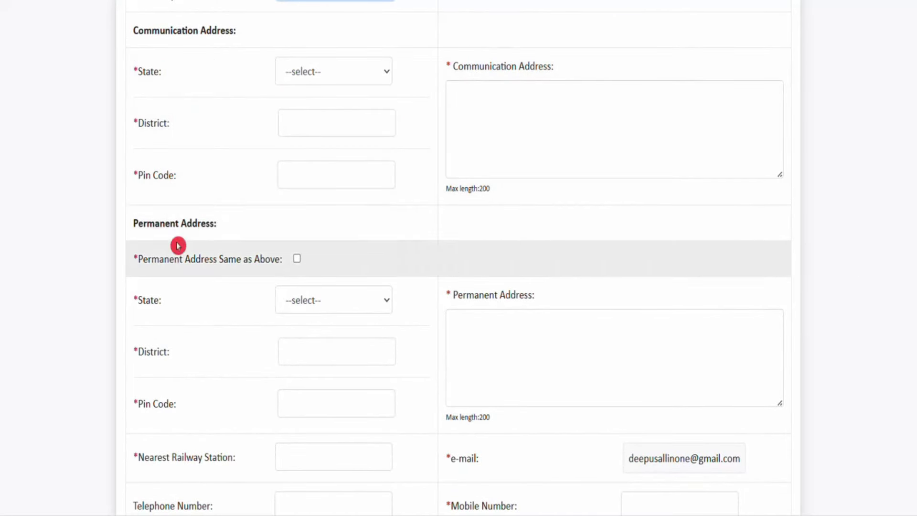
{"action": "scroll", "coordinate": [870, 276], "scroll_direction": "down", "scroll_amount": 3}
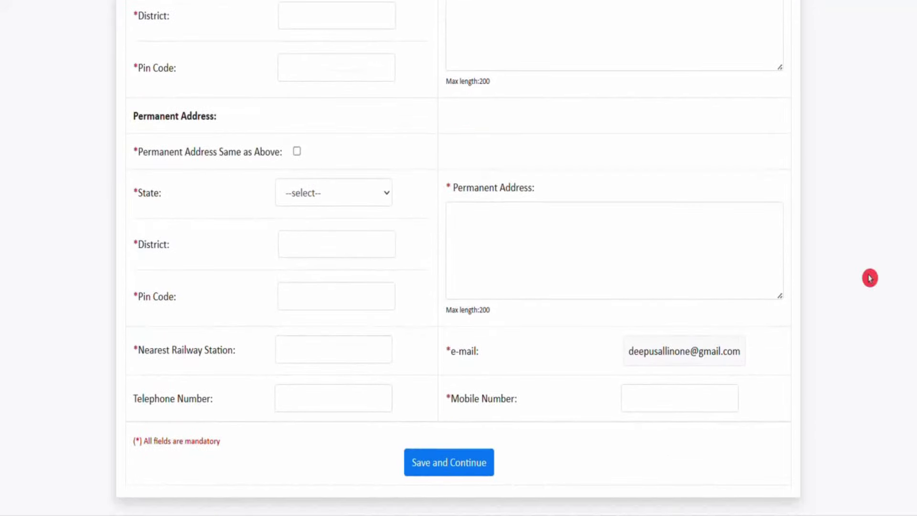
{"action": "left_click", "coordinate": [297, 153]}
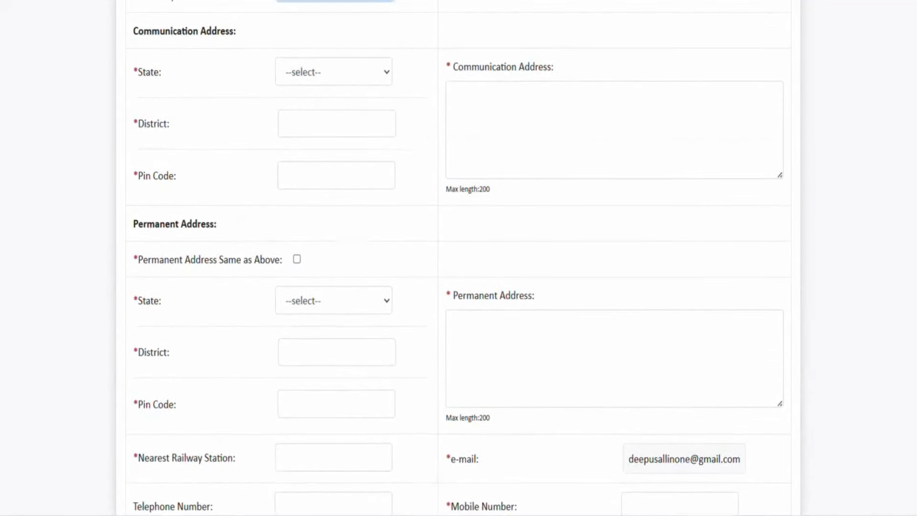
{"action": "scroll", "coordinate": [411, 128], "scroll_direction": "down", "scroll_amount": 3}
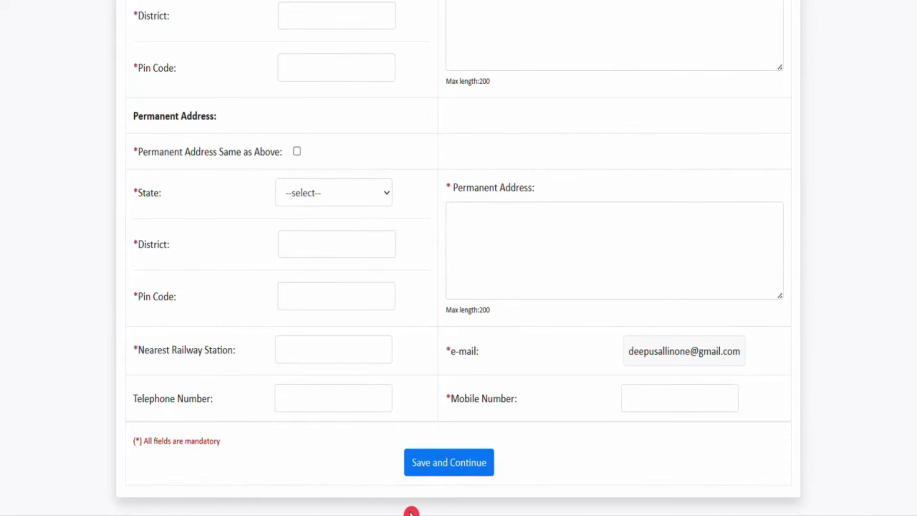
{"action": "scroll", "coordinate": [458, 258], "scroll_direction": "up", "scroll_amount": 15}
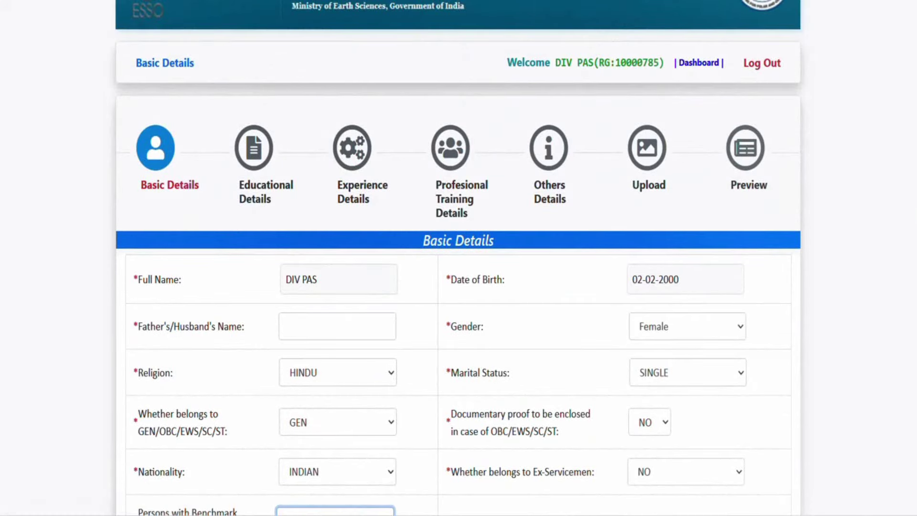
{"action": "scroll", "coordinate": [267, 164], "scroll_direction": "down", "scroll_amount": 15}
{"action": "left_click", "coordinate": [448, 471]}
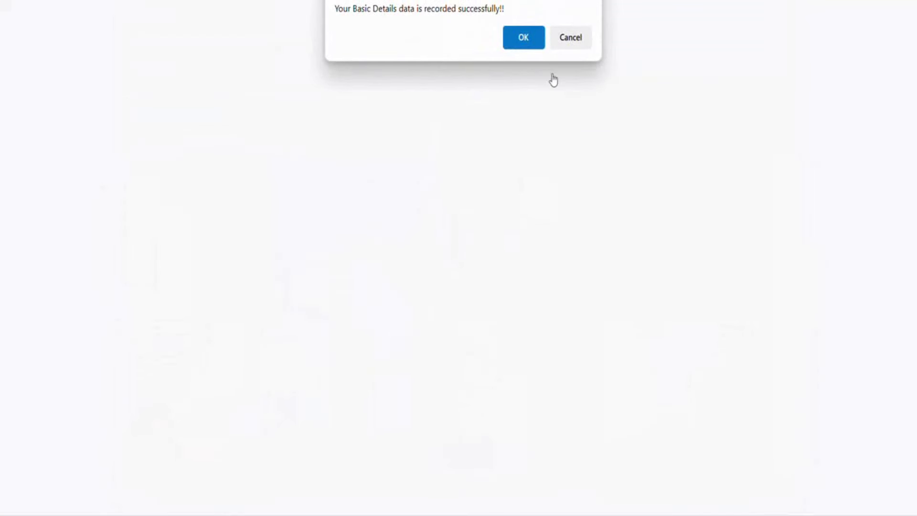
{"action": "left_click", "coordinate": [529, 42]}
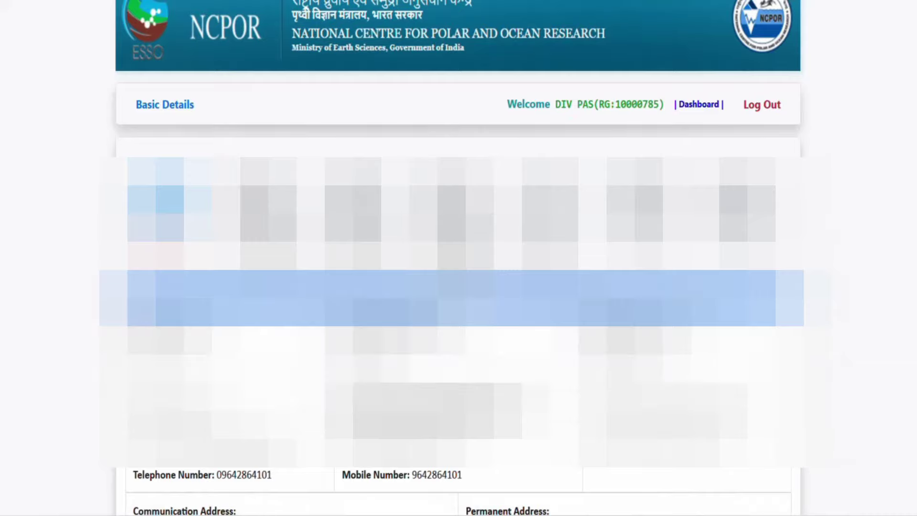
Step: Review the saved Basic Details and open the Educational Details form
{"action": "scroll", "coordinate": [458, 258], "scroll_direction": "down", "scroll_amount": 3}
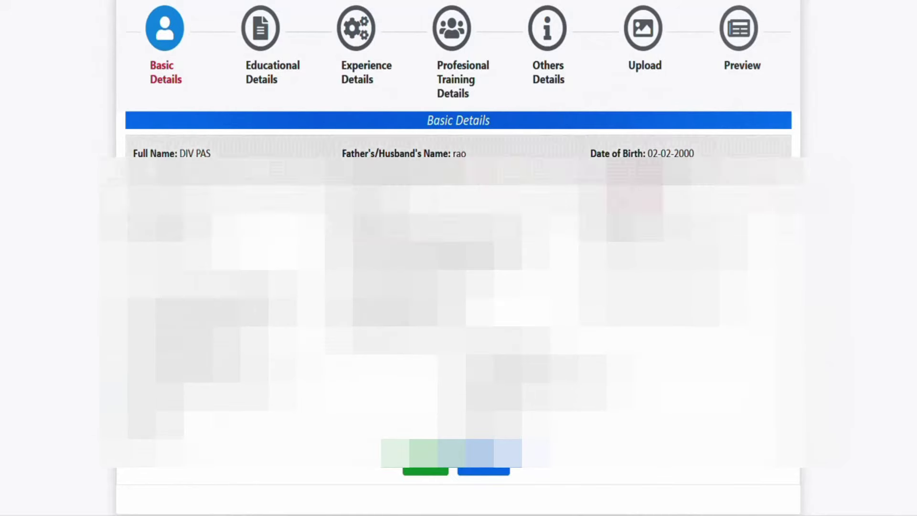
{"action": "scroll", "coordinate": [458, 257], "scroll_direction": "down", "scroll_amount": 1}
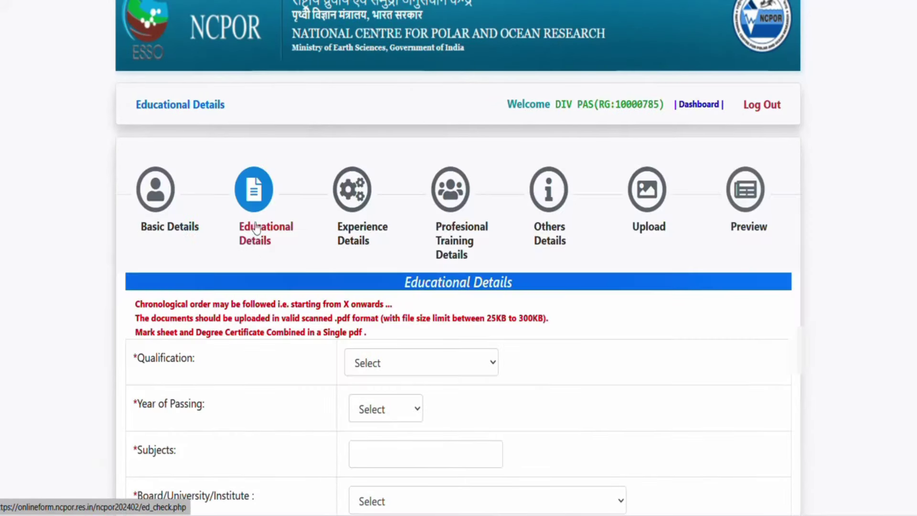
{"action": "scroll", "coordinate": [458, 287], "scroll_direction": "down", "scroll_amount": 5}
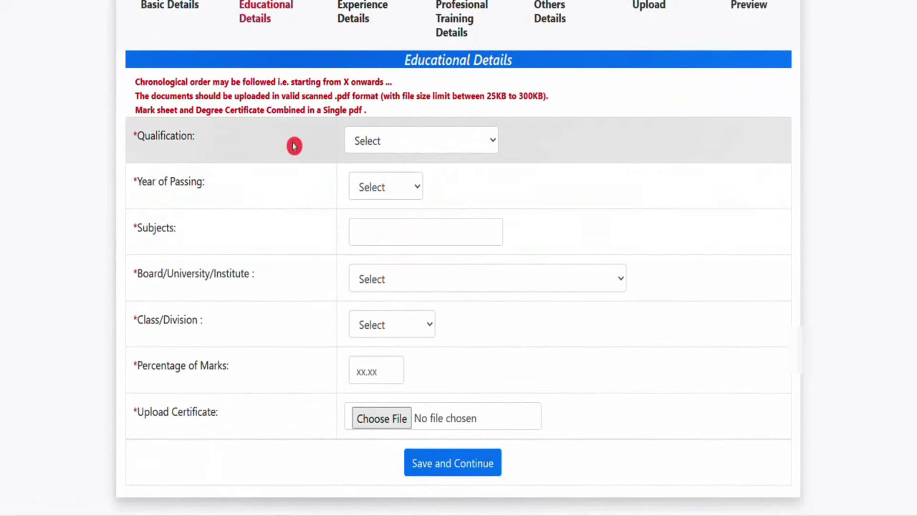
Step: Try to choose a higher qualification as the first educational entry and dismiss the alert
{"action": "left_click", "coordinate": [406, 149]}
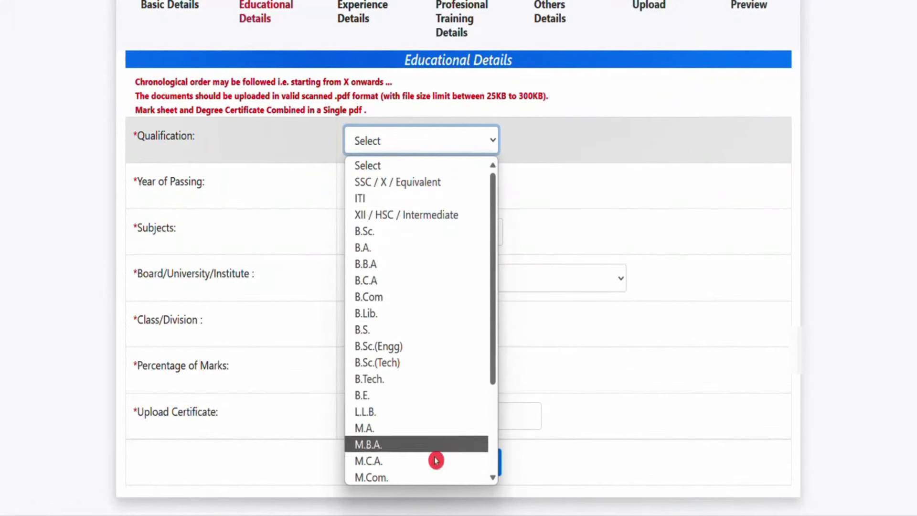
{"action": "scroll", "coordinate": [432, 457], "scroll_direction": "down", "scroll_amount": 1}
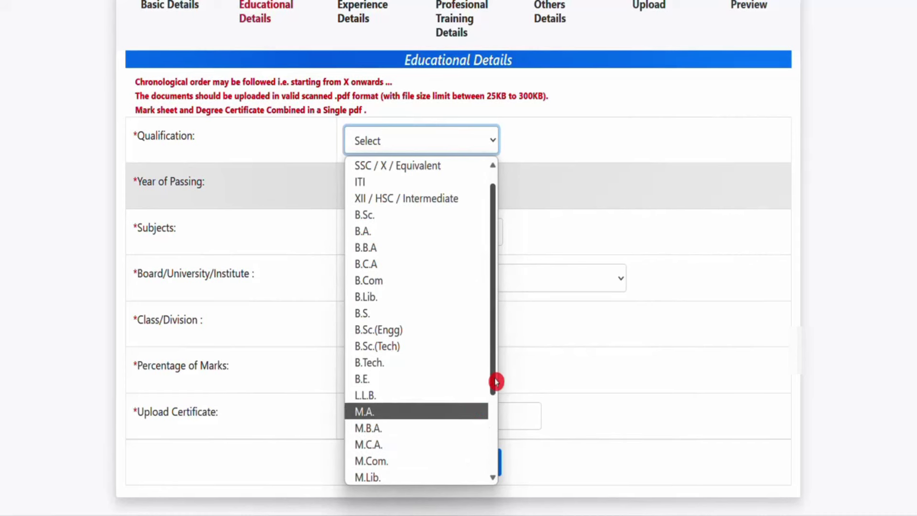
{"action": "left_click_drag", "start_coordinate": [493, 380], "coordinate": [496, 443]}
{"action": "left_click", "coordinate": [380, 399]}
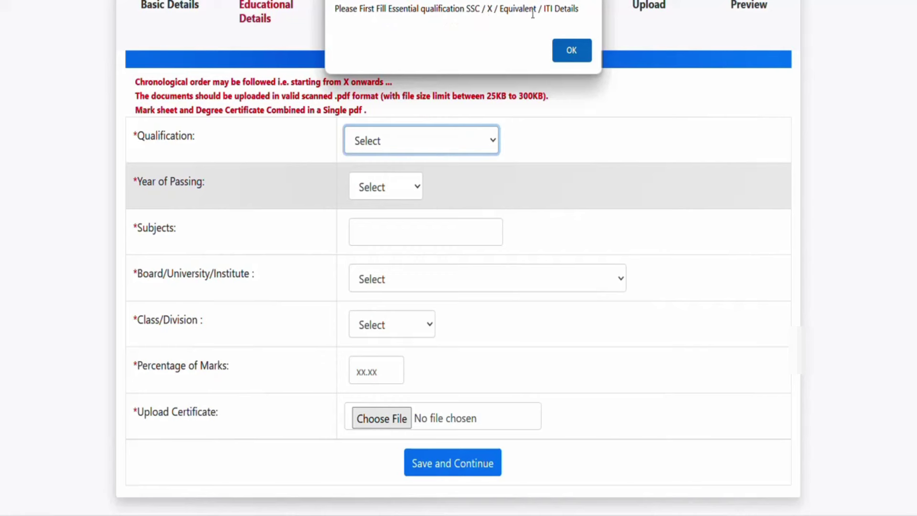
{"action": "left_click", "coordinate": [573, 51]}
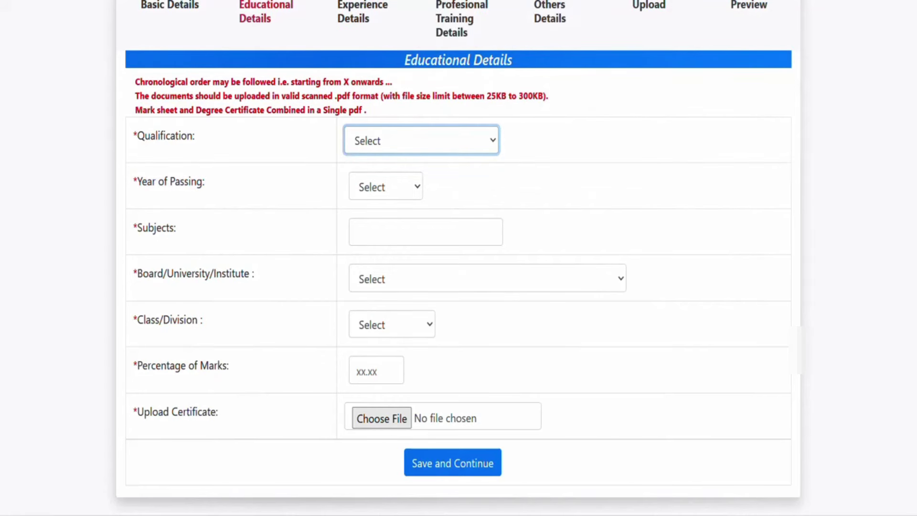
Step: Add the SSC / X / Equivalent qualification with year 2015, board daaadsf, subjects fgag, Distinction, 80% marks and the certificate PDF
{"action": "left_click", "coordinate": [419, 152]}
{"action": "left_click", "coordinate": [421, 182]}
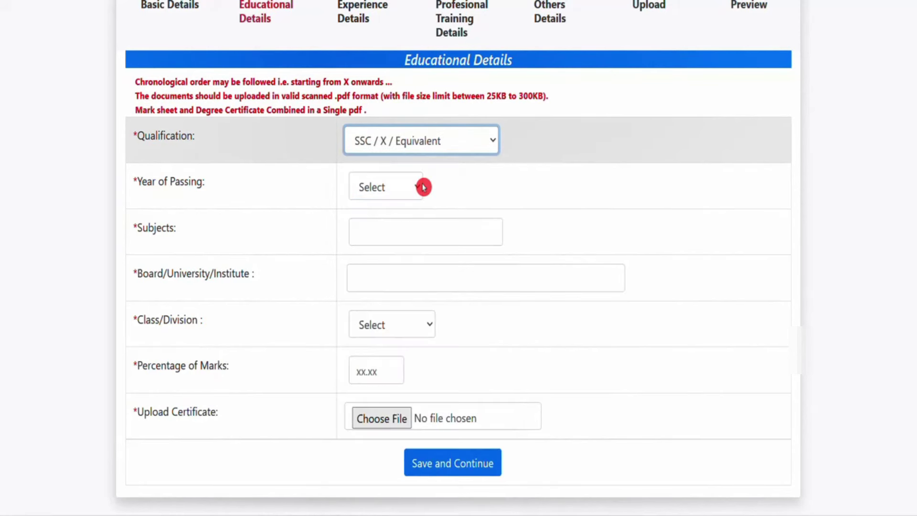
{"action": "left_click", "coordinate": [387, 191]}
{"action": "left_click", "coordinate": [598, 287]}
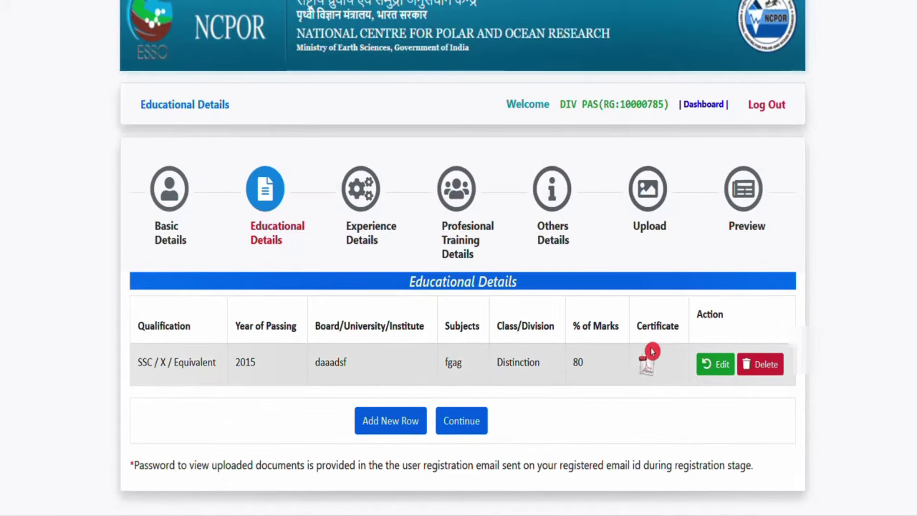
Step: Add a row for XII / HSC / Intermediate with year 2017, board d, subjects dfs, Distinction, 90% marks and the certificate PDF
{"action": "left_click", "coordinate": [403, 430]}
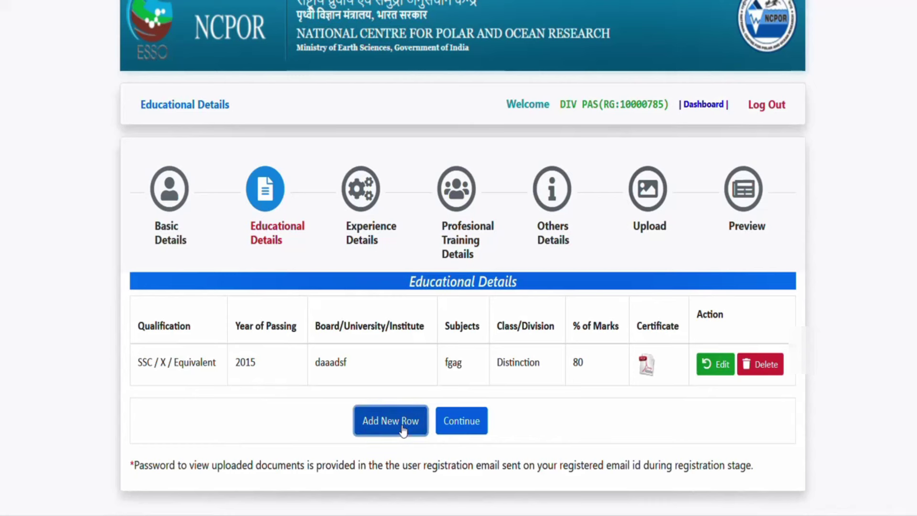
{"action": "scroll", "coordinate": [459, 258], "scroll_direction": "down", "scroll_amount": 5}
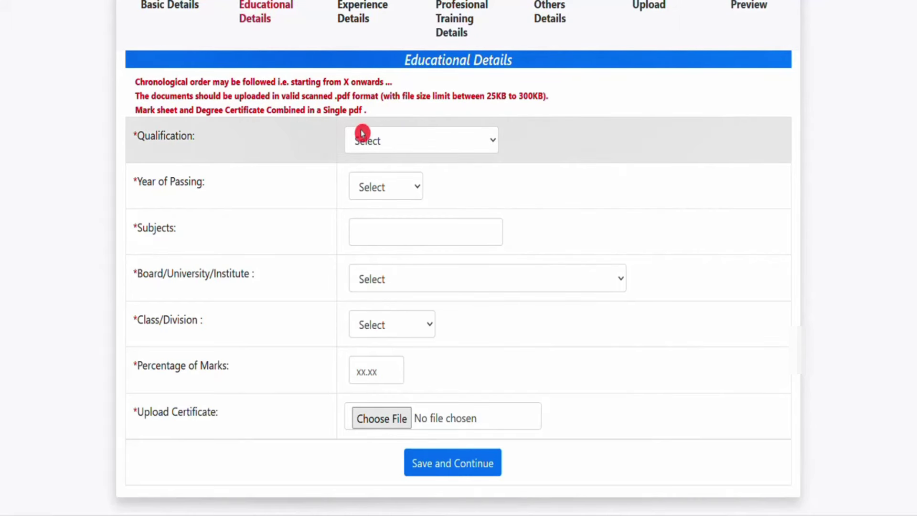
{"action": "left_click", "coordinate": [411, 142]}
{"action": "left_click", "coordinate": [404, 215]}
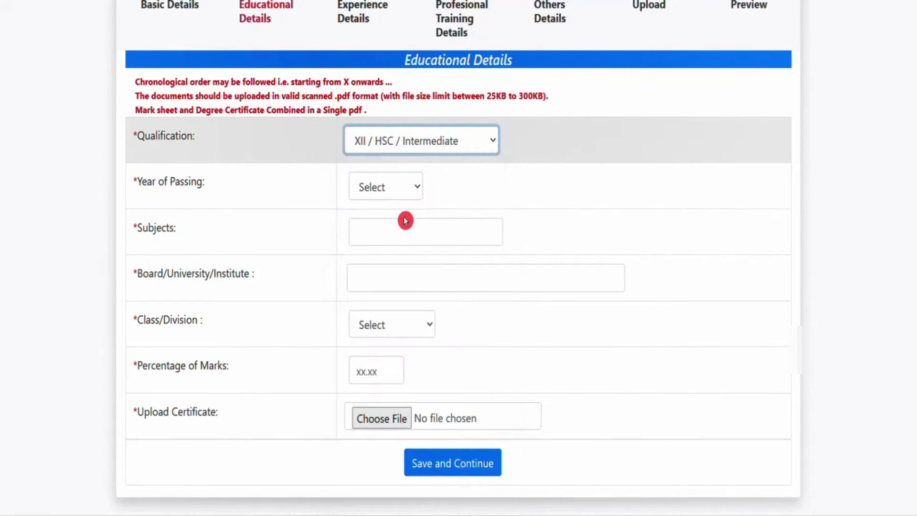
{"action": "left_click", "coordinate": [384, 187]}
{"action": "left_click", "coordinate": [599, 268]}
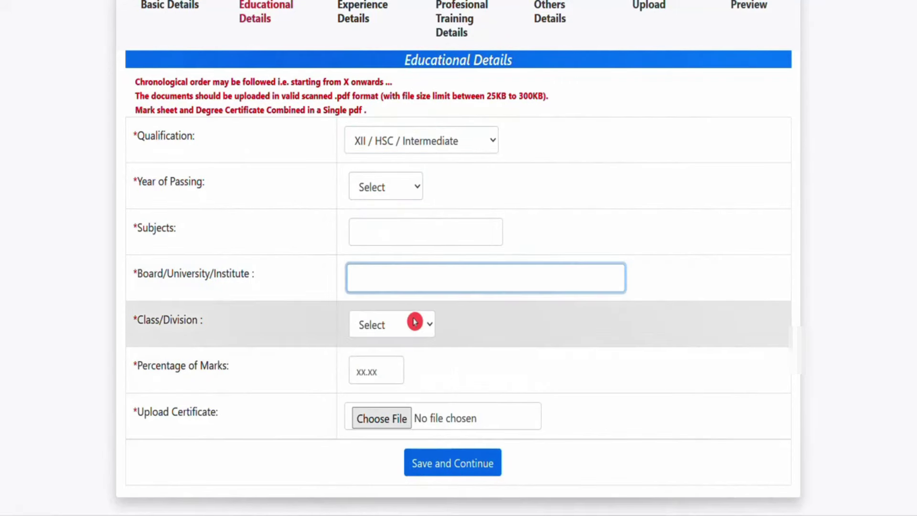
{"action": "left_click", "coordinate": [363, 193]}
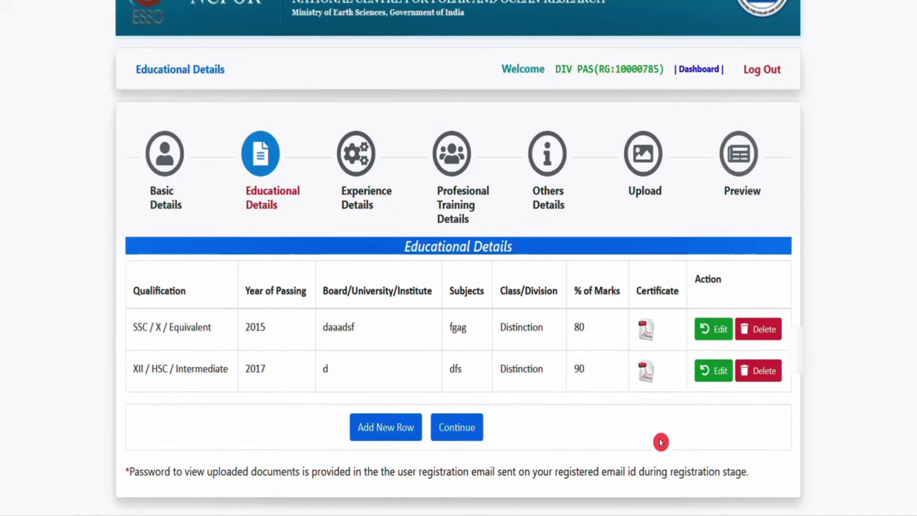
Step: Continue to the Experience Details section and review the employer, designation, duration and salary columns it asks for
{"action": "left_click", "coordinate": [458, 435]}
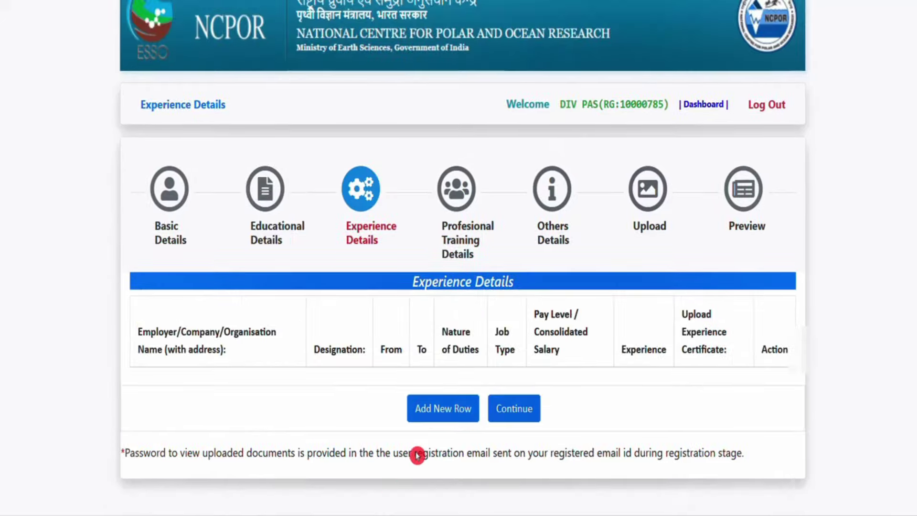
{"action": "double_click", "coordinate": [191, 344]}
{"action": "left_click", "coordinate": [274, 359]}
{"action": "left_click", "coordinate": [432, 420]}
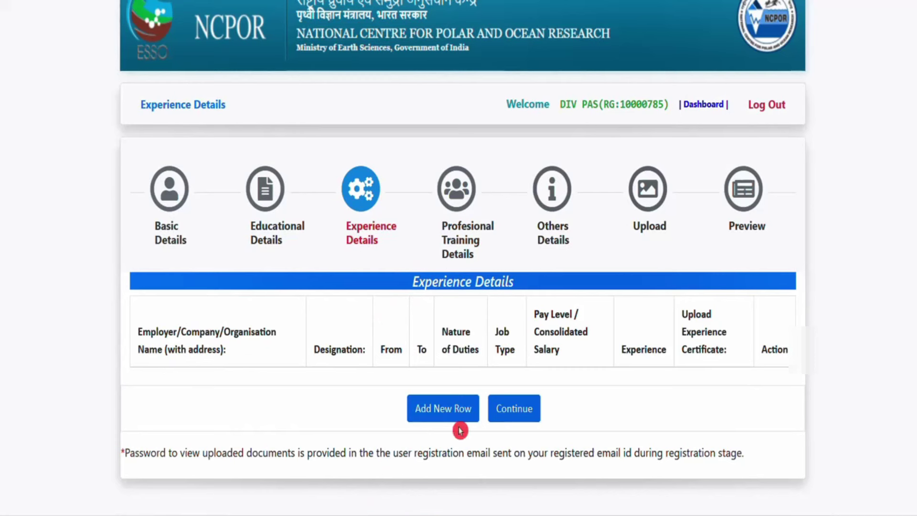
Step: Continue to the Professional Training Details section without adding experience and review its organisation, date and training columns
{"action": "left_click", "coordinate": [522, 414]}
{"action": "left_click", "coordinate": [530, 439]}
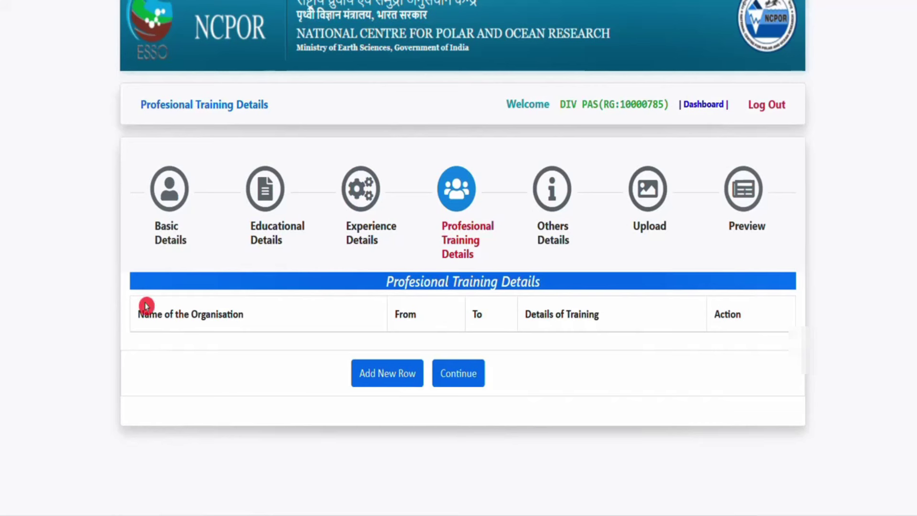
{"action": "left_click_drag", "start_coordinate": [201, 314], "coordinate": [205, 314]}
{"action": "left_click", "coordinate": [335, 315]}
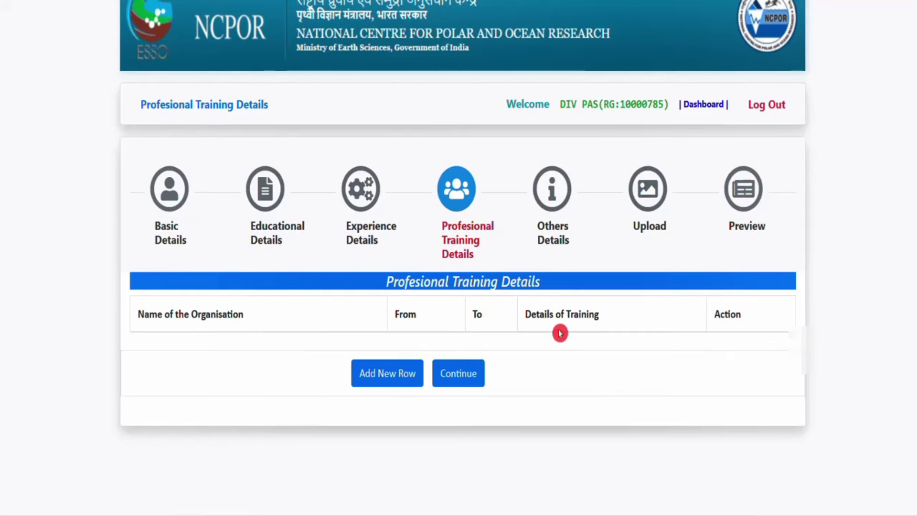
Step: Add a professional training entry with the organisation name, dates 13-02-2023 to 13-01-2024 and training details DFAS
{"action": "left_click", "coordinate": [387, 374]}
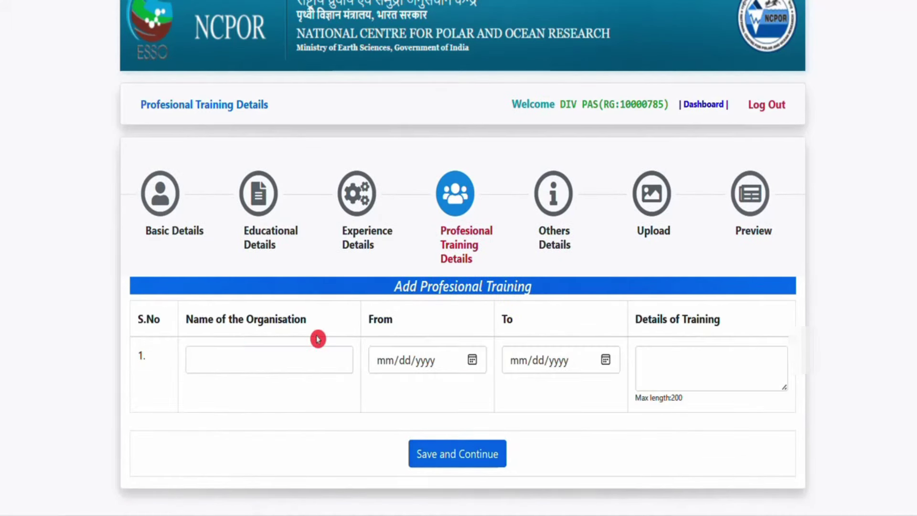
{"action": "left_click", "coordinate": [327, 360]}
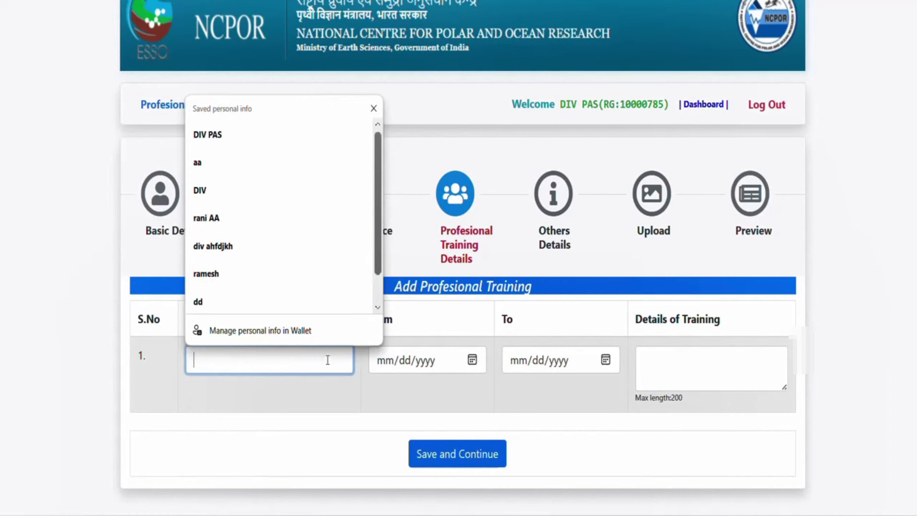
{"action": "left_click", "coordinate": [423, 377]}
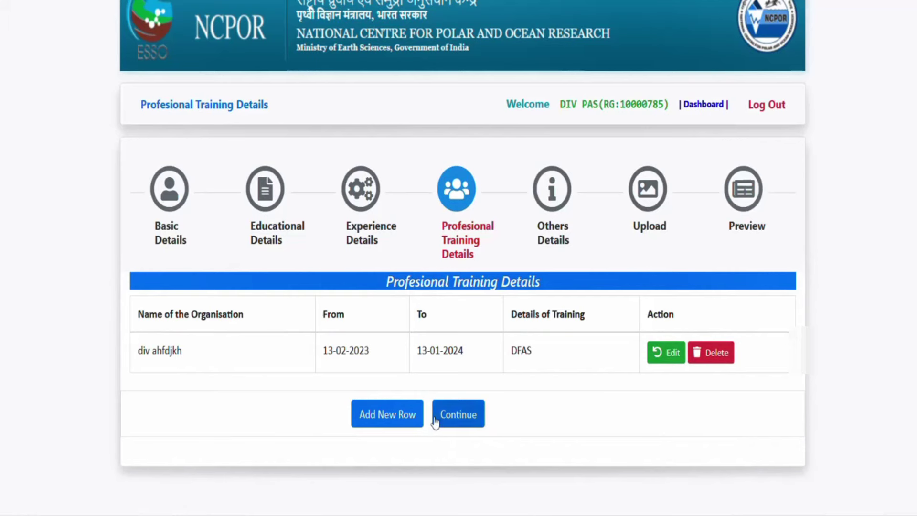
Step: Continue to Others Details, leave the specialization blank, and save two references with name, address, e-mail and phone number
{"action": "left_click", "coordinate": [457, 421]}
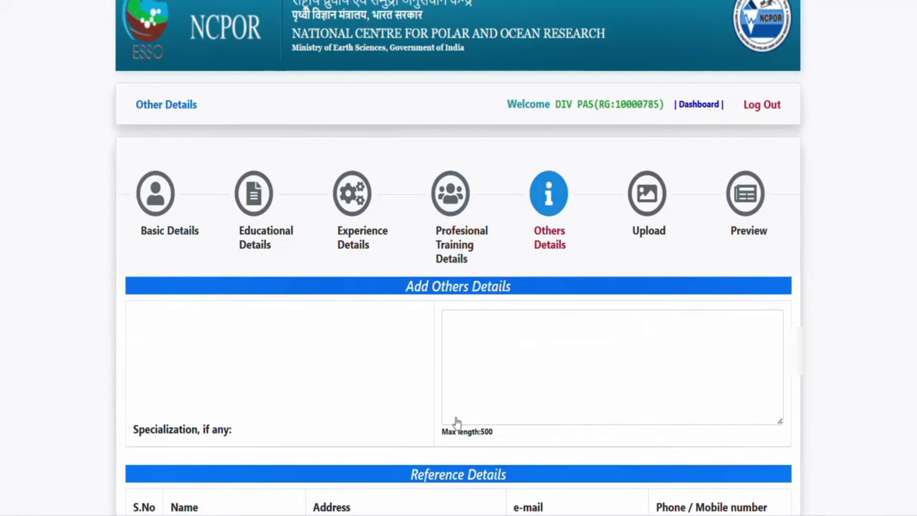
{"action": "scroll", "coordinate": [907, 191], "scroll_direction": "down", "scroll_amount": 1}
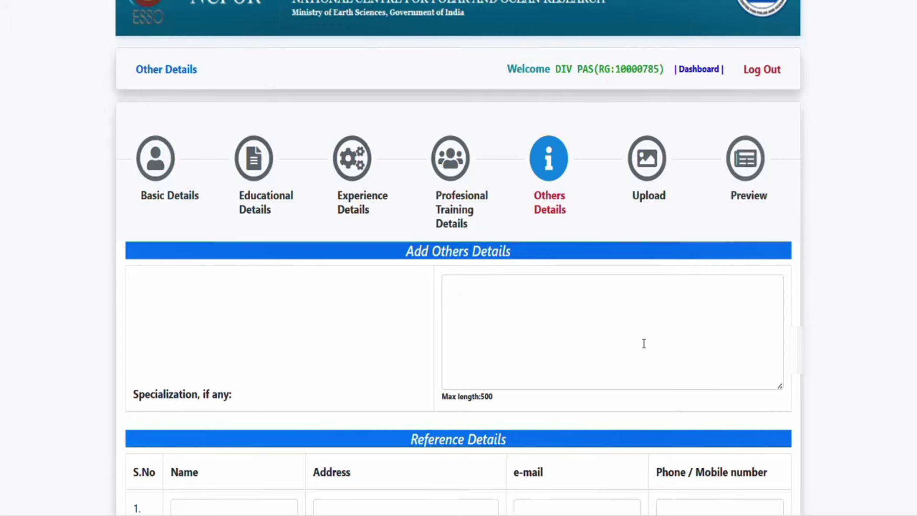
{"action": "scroll", "coordinate": [458, 258], "scroll_direction": "down", "scroll_amount": 4}
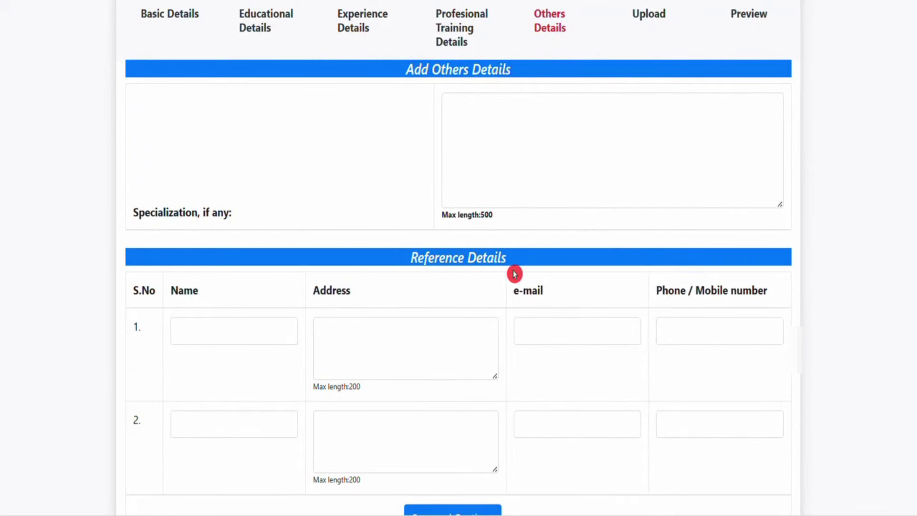
{"action": "scroll", "coordinate": [796, 301], "scroll_direction": "down", "scroll_amount": 1}
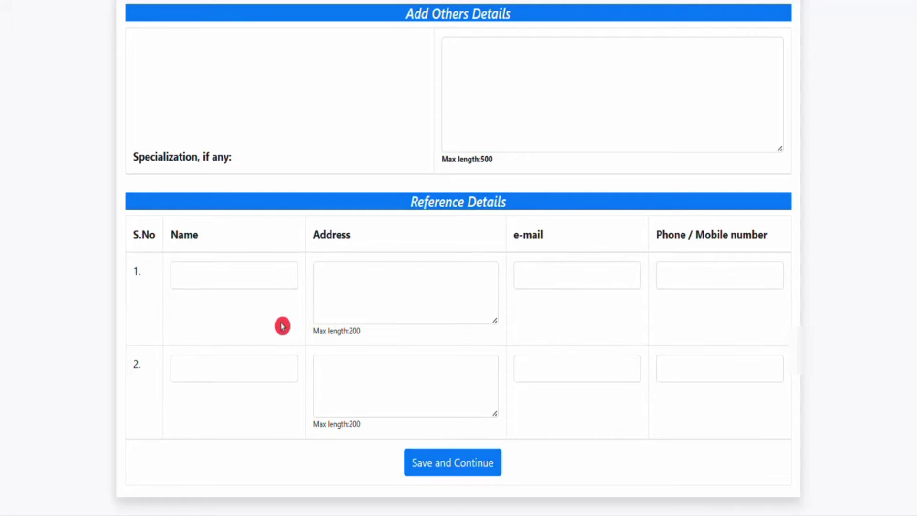
{"action": "left_click", "coordinate": [452, 466]}
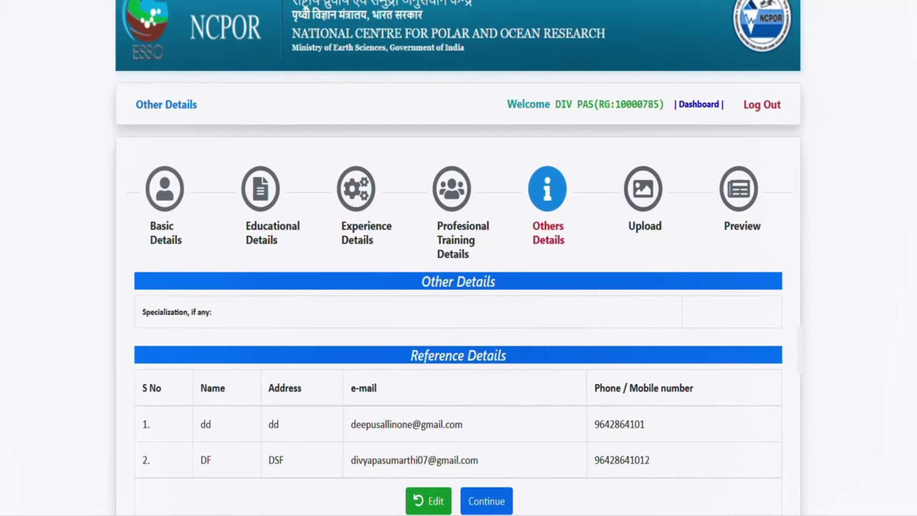
Step: Continue to the Upload section and answer YES to possessing the essential qualification
{"action": "scroll", "coordinate": [459, 258], "scroll_direction": "down", "scroll_amount": 1}
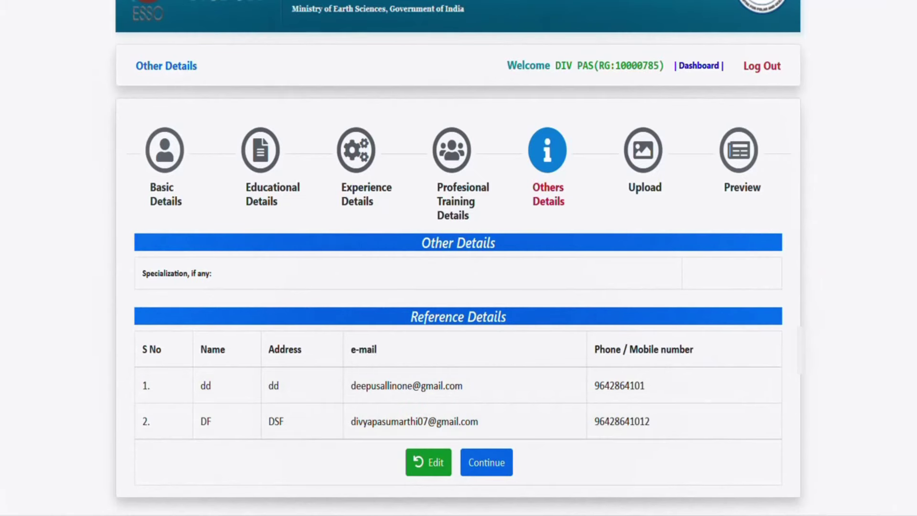
{"action": "left_click", "coordinate": [487, 470]}
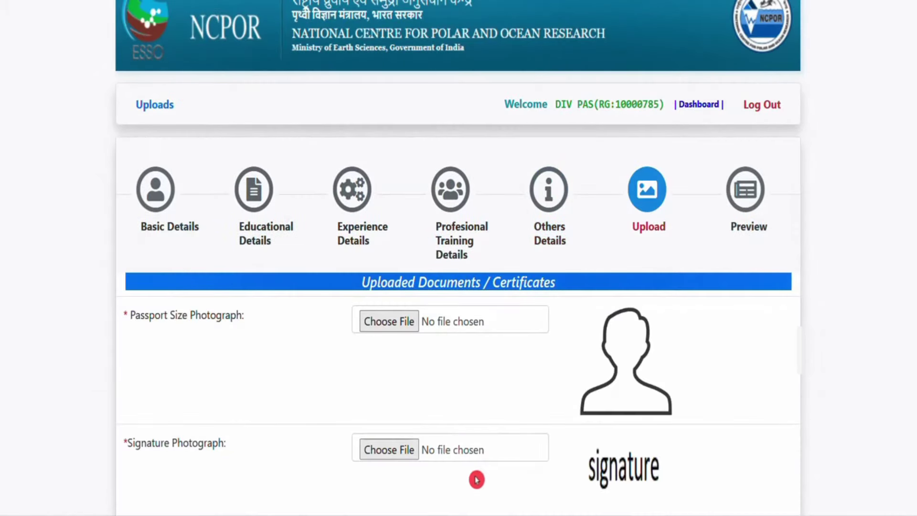
{"action": "scroll", "coordinate": [365, 194], "scroll_direction": "down", "scroll_amount": 5}
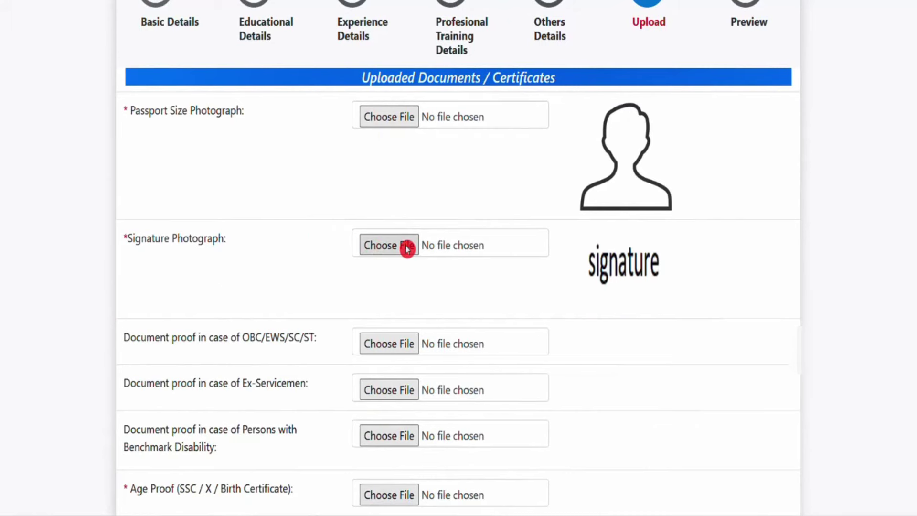
{"action": "scroll", "coordinate": [453, 258], "scroll_direction": "down", "scroll_amount": 4}
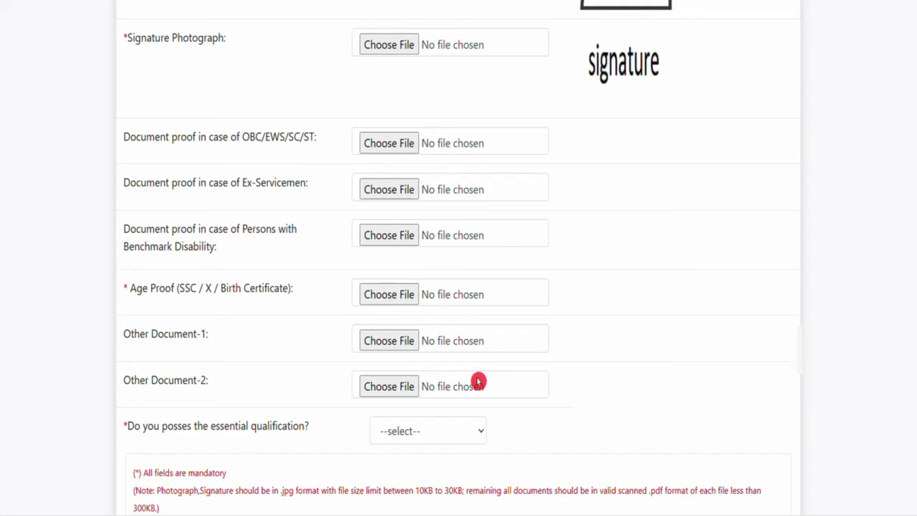
{"action": "scroll", "coordinate": [373, 390], "scroll_direction": "down", "scroll_amount": 3}
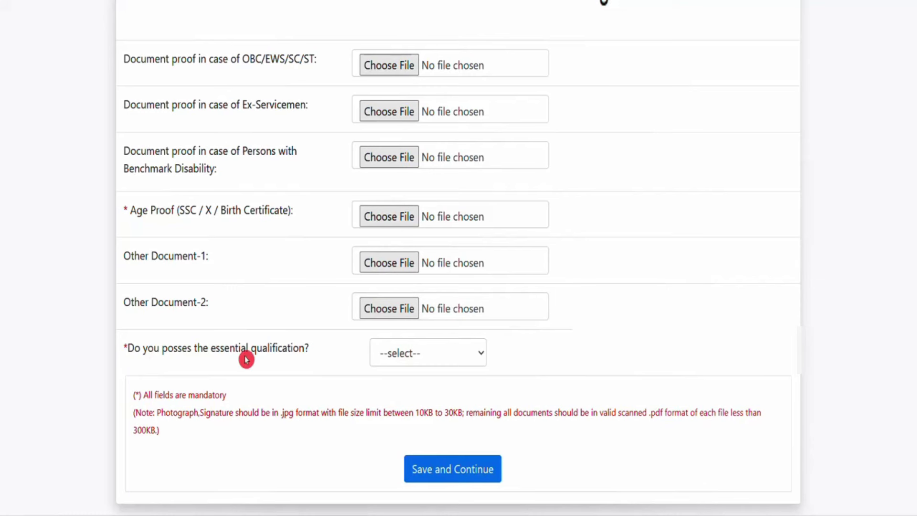
{"action": "left_click", "coordinate": [452, 357]}
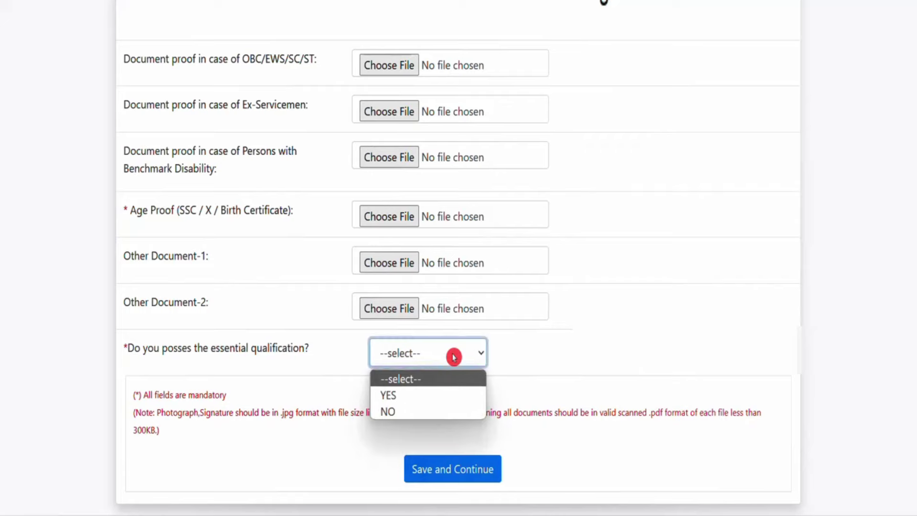
{"action": "left_click", "coordinate": [443, 395]}
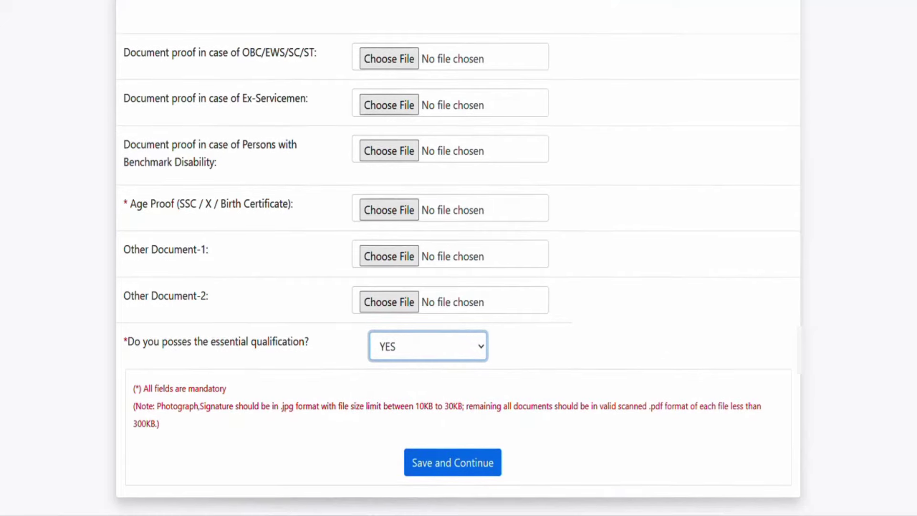
Step: Return to the Advt. No. NCPOR/02/2024 notification and annotate its header with a red circle, an underline and a handwritten "Sub"
{"action": "scroll", "coordinate": [401, 356], "scroll_direction": "up", "scroll_amount": 10}
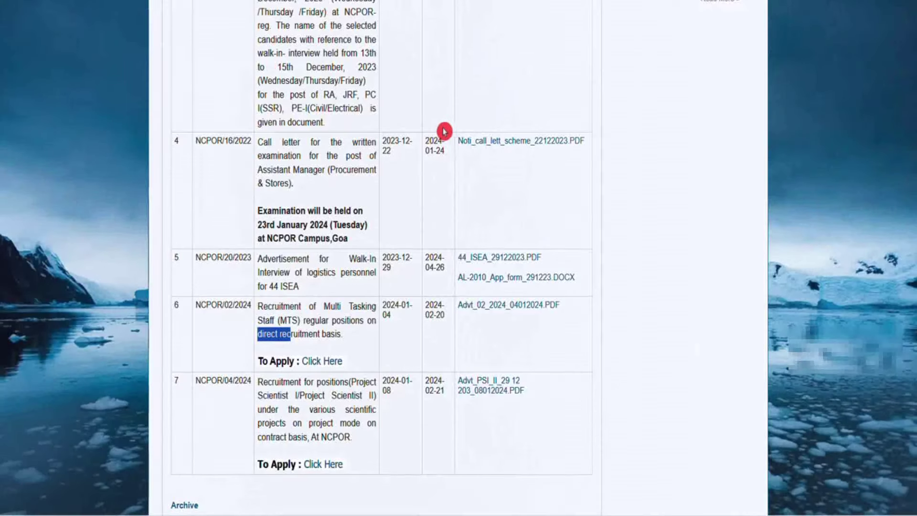
{"action": "scroll", "coordinate": [444, 129], "scroll_direction": "up", "scroll_amount": 10}
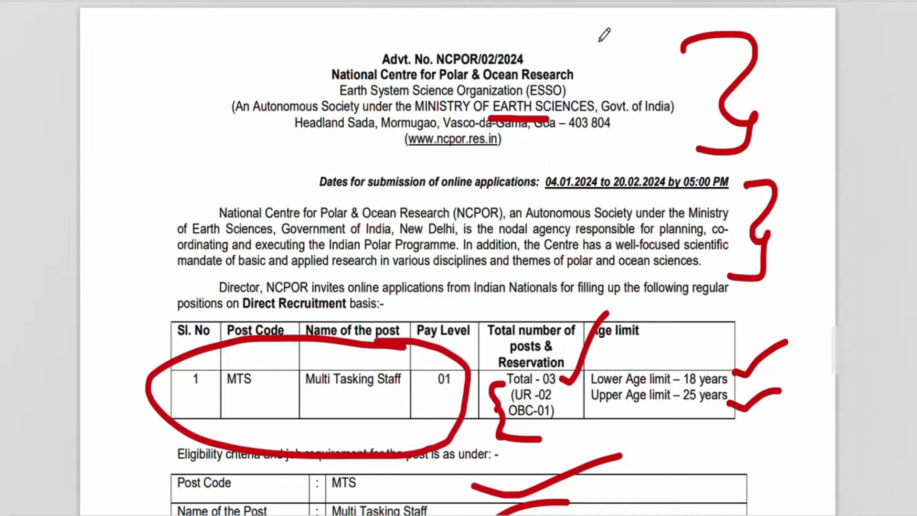
{"action": "mouse_move", "coordinate": [593, 34]}
{"action": "left_mouse_down"}
{"action": "mouse_move", "coordinate": [391, 7]}
{"action": "mouse_move", "coordinate": [229, 139]}
{"action": "mouse_move", "coordinate": [643, 168]}
{"action": "mouse_move", "coordinate": [573, 9]}
{"action": "left_mouse_up"}
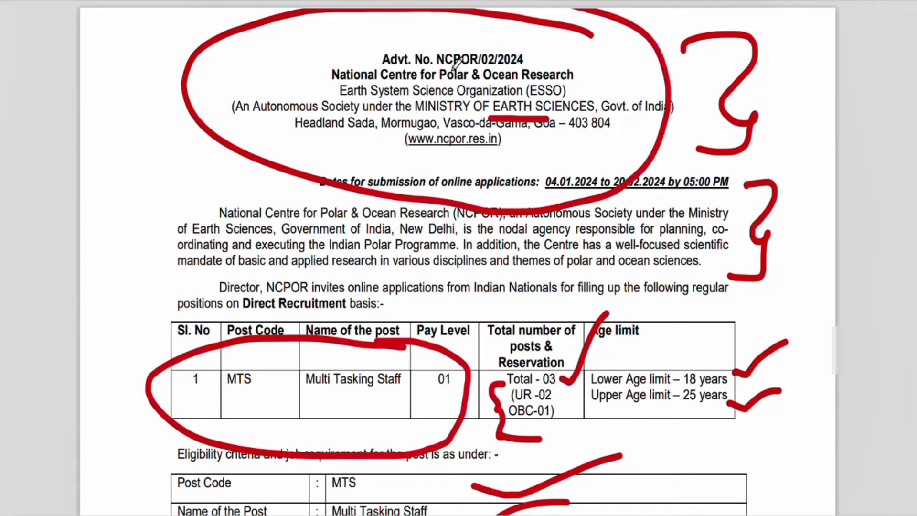
{"action": "left_click_drag", "start_coordinate": [517, 155], "coordinate": [639, 144]}
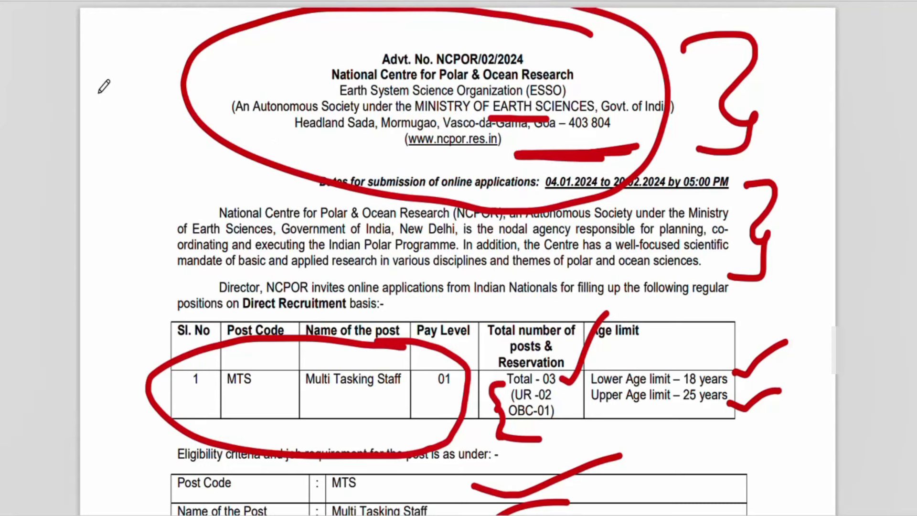
{"action": "mouse_move", "coordinate": [107, 72]}
{"action": "left_mouse_down"}
{"action": "mouse_move", "coordinate": [93, 119]}
{"action": "mouse_move", "coordinate": [138, 88]}
{"action": "mouse_move", "coordinate": [153, 62]}
{"action": "mouse_move", "coordinate": [175, 95]}
{"action": "mouse_move", "coordinate": [160, 113]}
{"action": "left_mouse_up"}
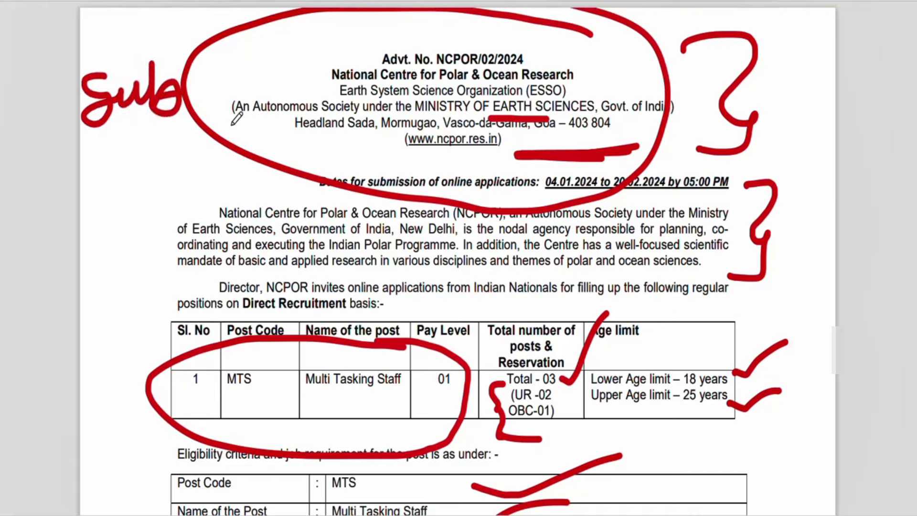